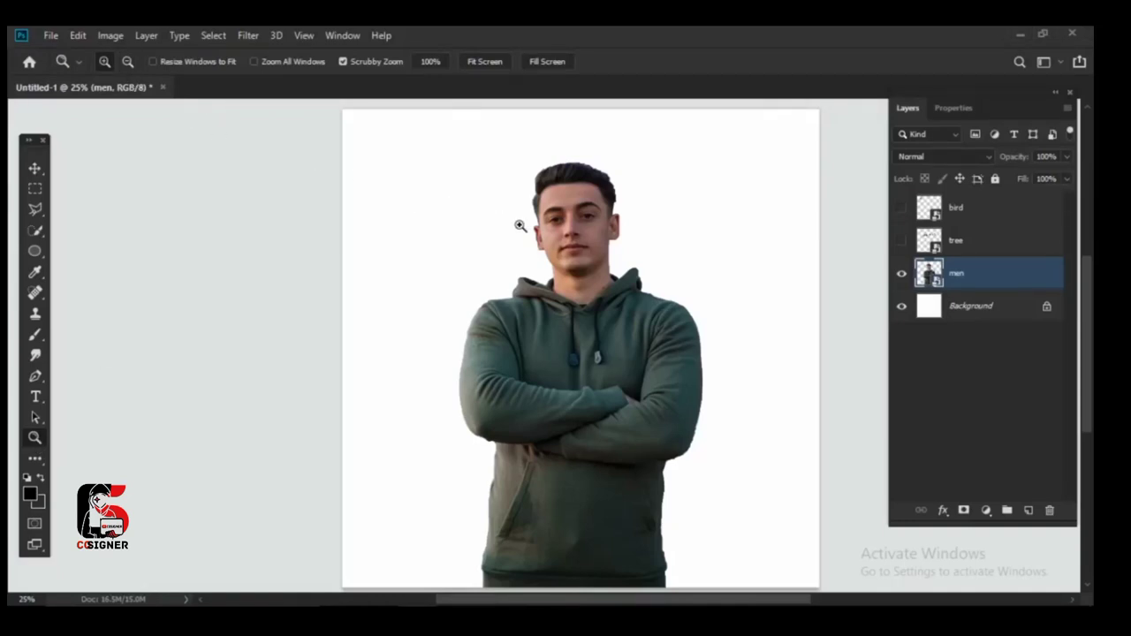
Step: Zoom in on the man's face to 66.7% and select the Pen tool
left_click_drag(559, 237, 571, 213)
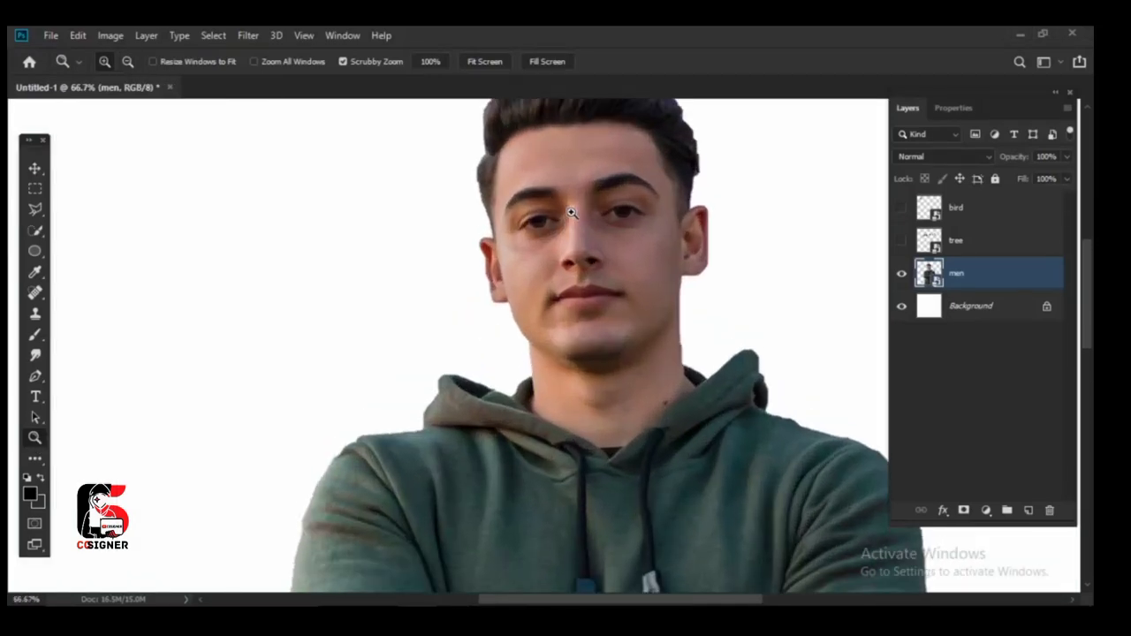
scroll(606, 424, "up", 1)
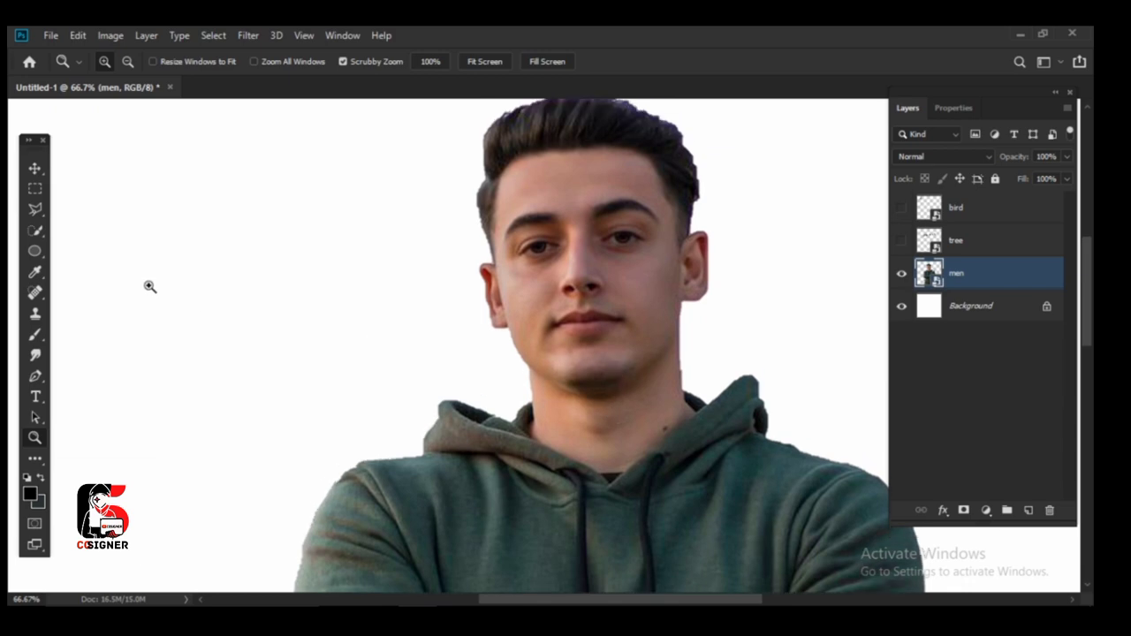
left_click(35, 378)
Step: Set the Pen to Path mode and trace from the left temple across the forehead
left_click(116, 68)
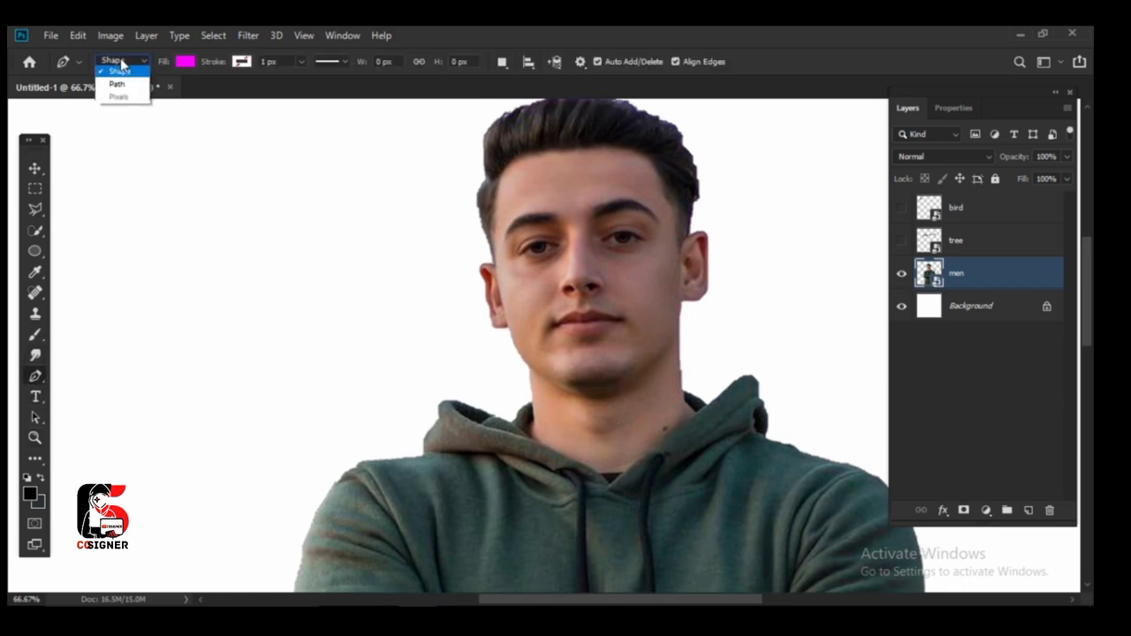
left_click(128, 89)
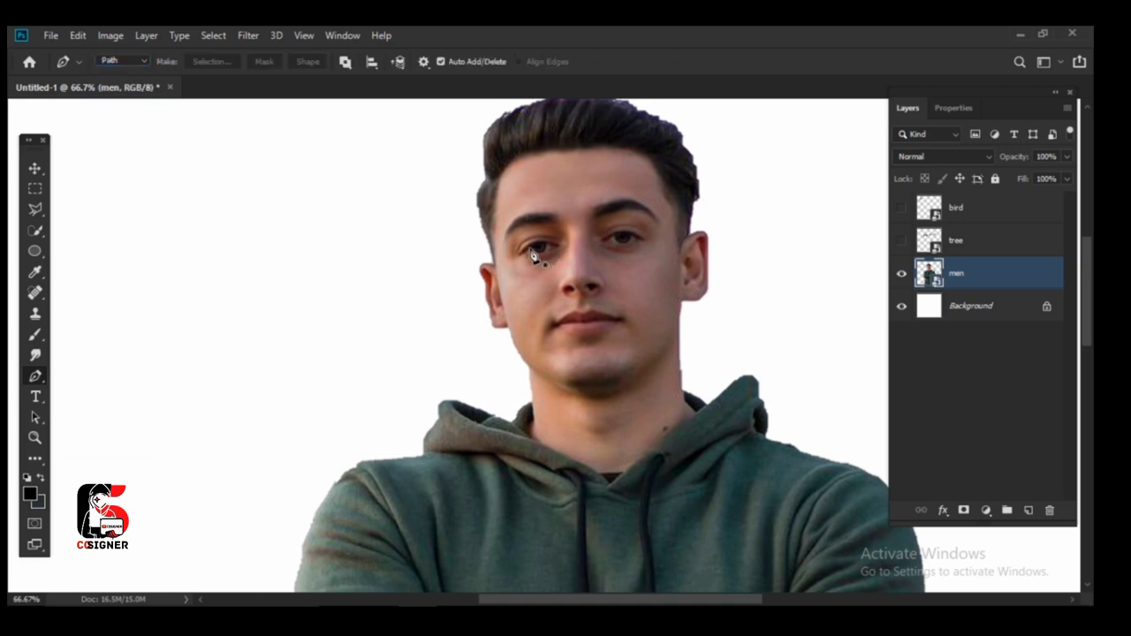
left_click(500, 240)
mouse_move(501, 192)
left_mouse_down()
mouse_move(517, 197)
mouse_move(522, 187)
left_mouse_up()
left_click(599, 179)
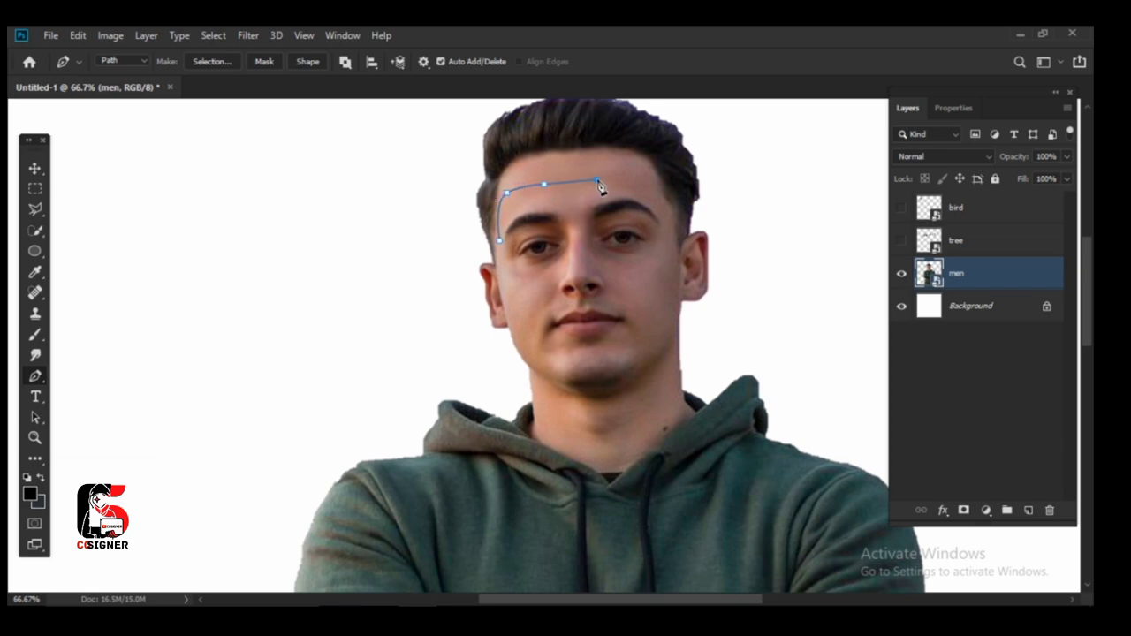
left_click(652, 189)
left_click_drag(670, 262, 668, 275)
Step: Continue the path down the right jaw, around the chin and up the left cheek to close it
left_click(665, 335)
left_click(638, 366)
left_click_drag(594, 389, 583, 382)
left_click(513, 322)
left_click(503, 288)
left_click(500, 241)
Step: Convert the closed face path into a selection with Make Selection
right_click(628, 291)
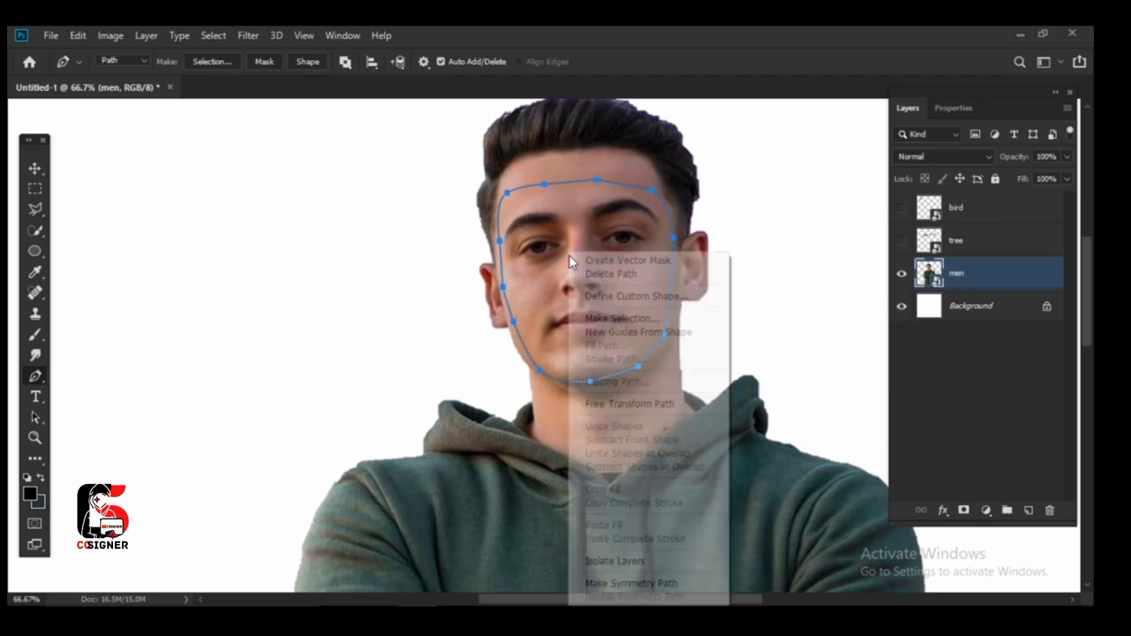
left_click(623, 318)
left_click(631, 168)
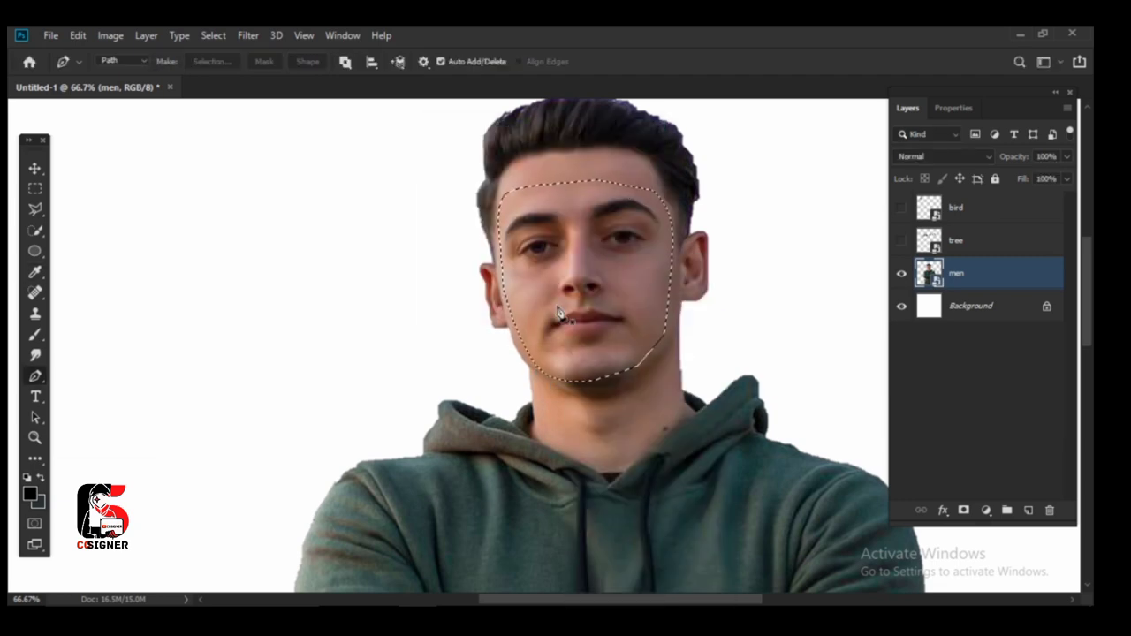
Step: Rasterize the men layer, cut the face selection to Layer 1, and delete that layer
right_click(979, 276)
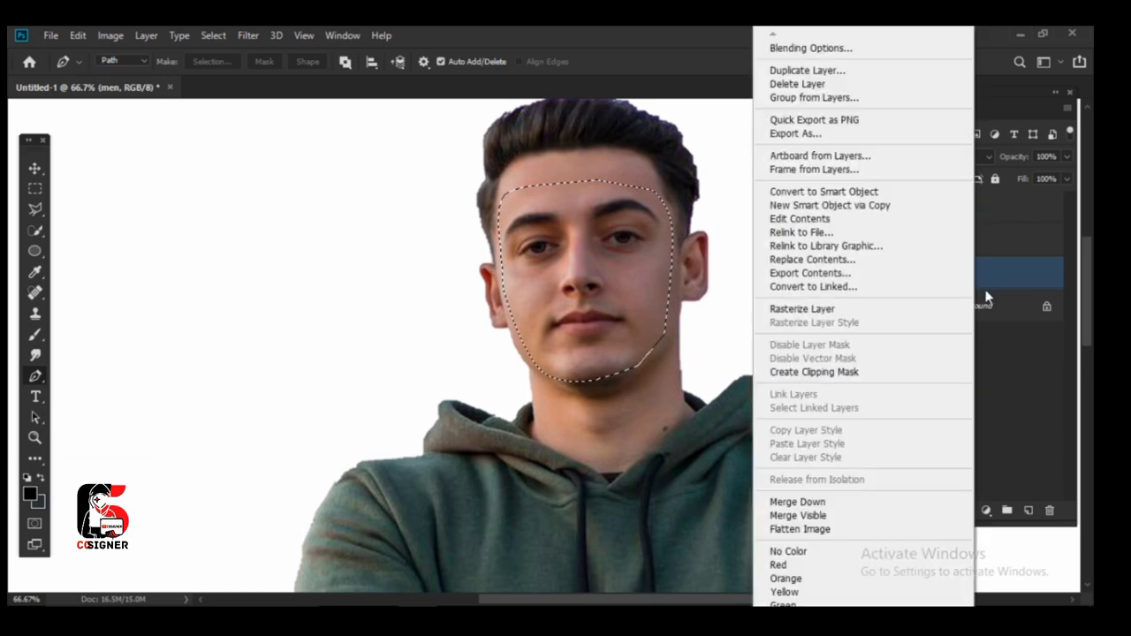
left_click(818, 317)
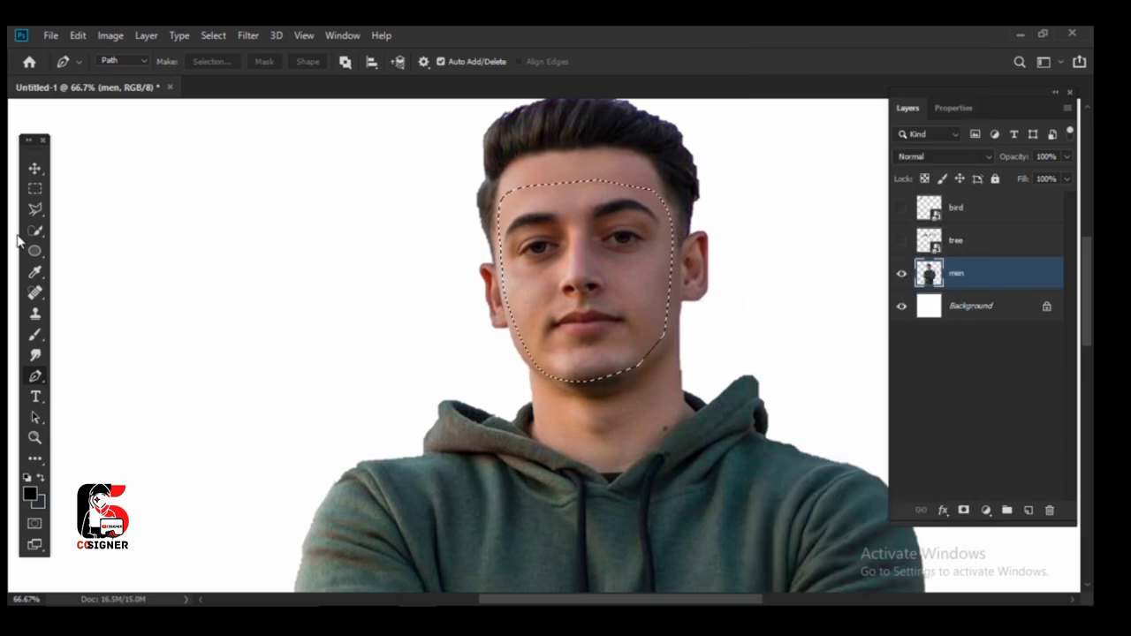
left_click(34, 210)
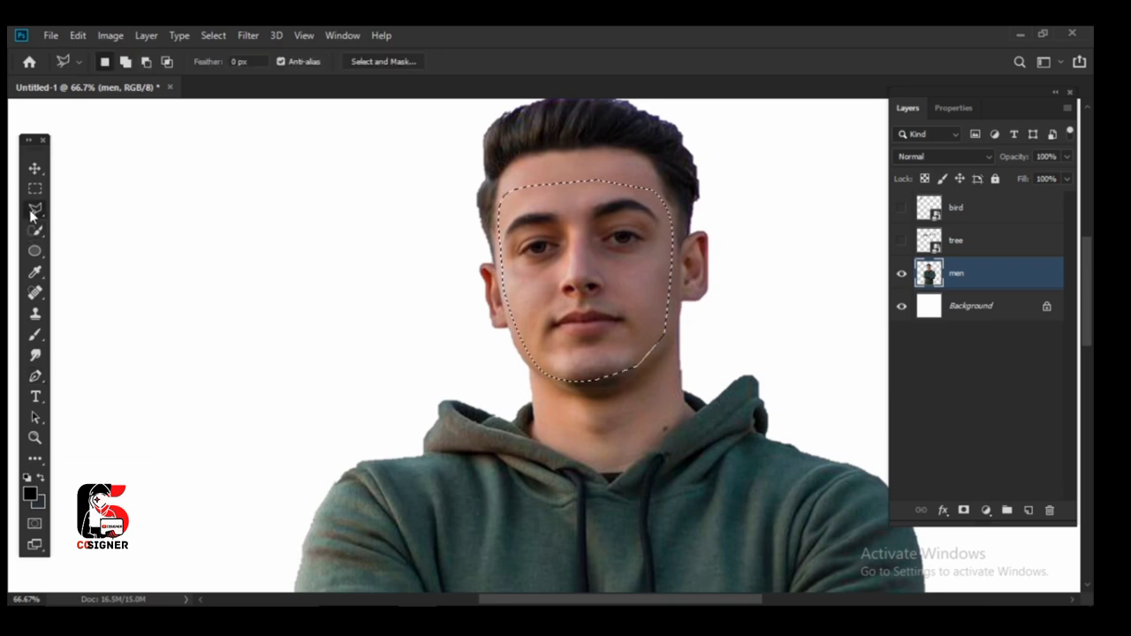
right_click(612, 283)
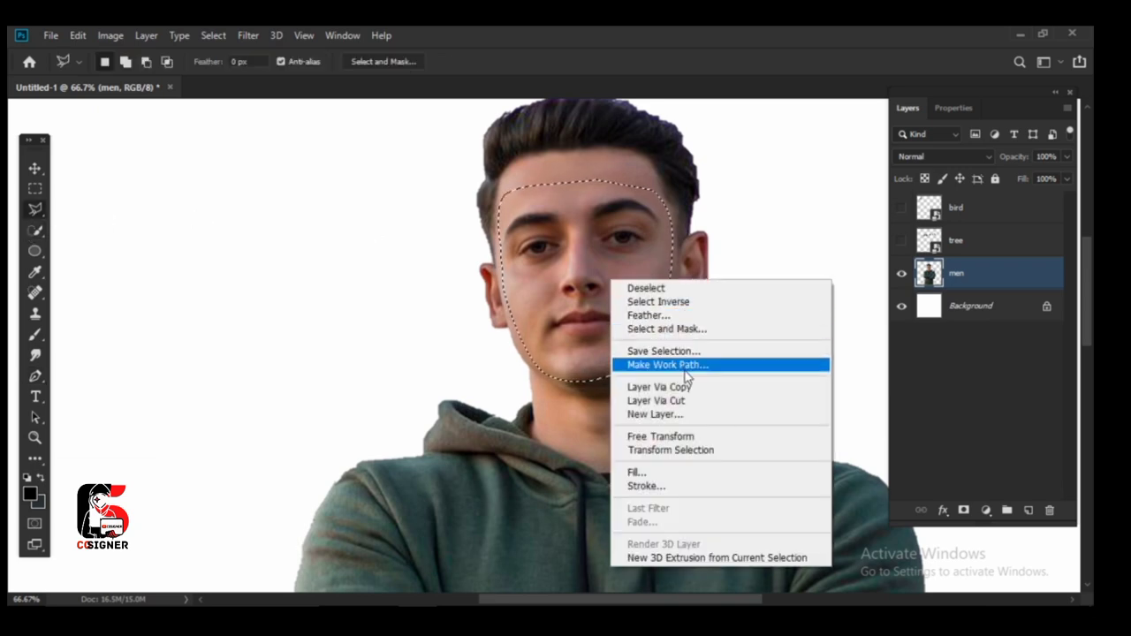
left_click(691, 403)
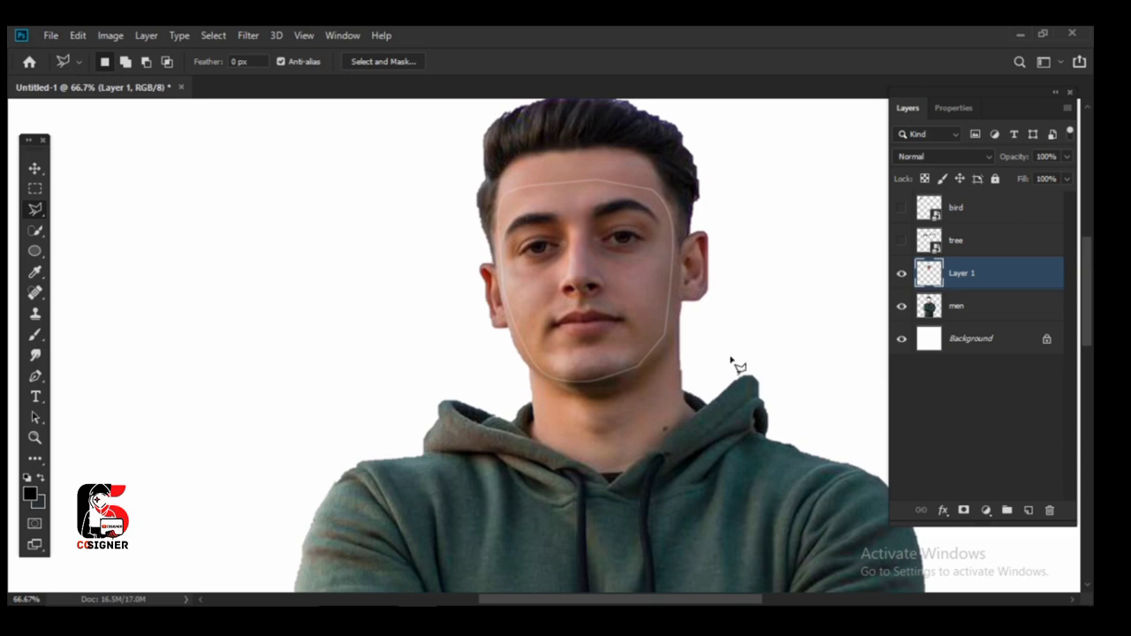
left_click_drag(996, 278, 1046, 506)
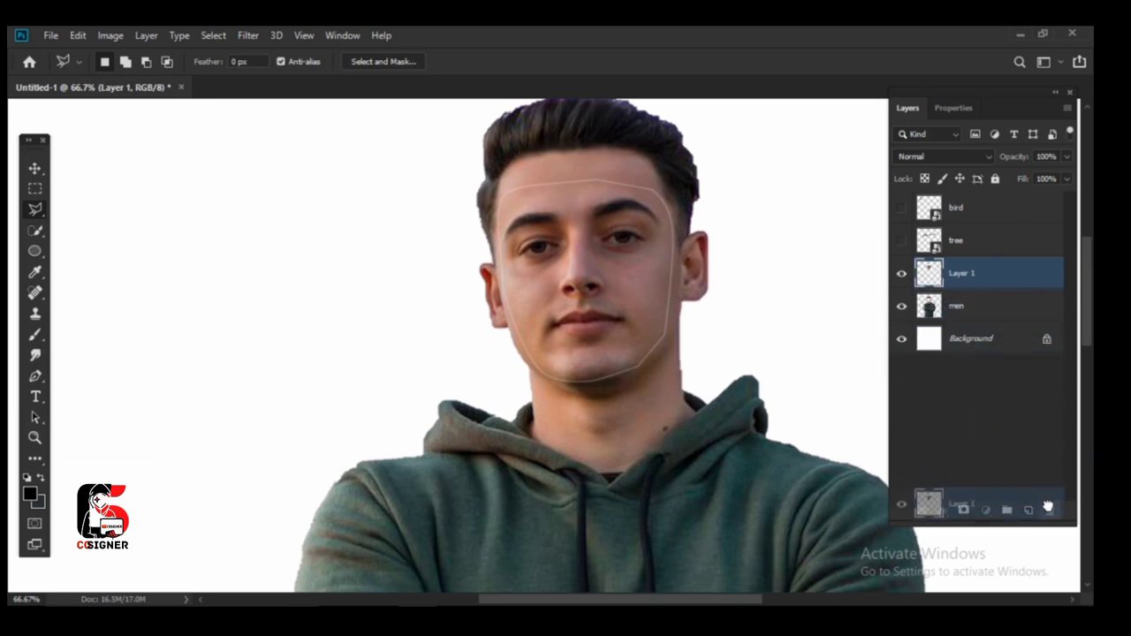
left_click_drag(1048, 506, 1048, 509)
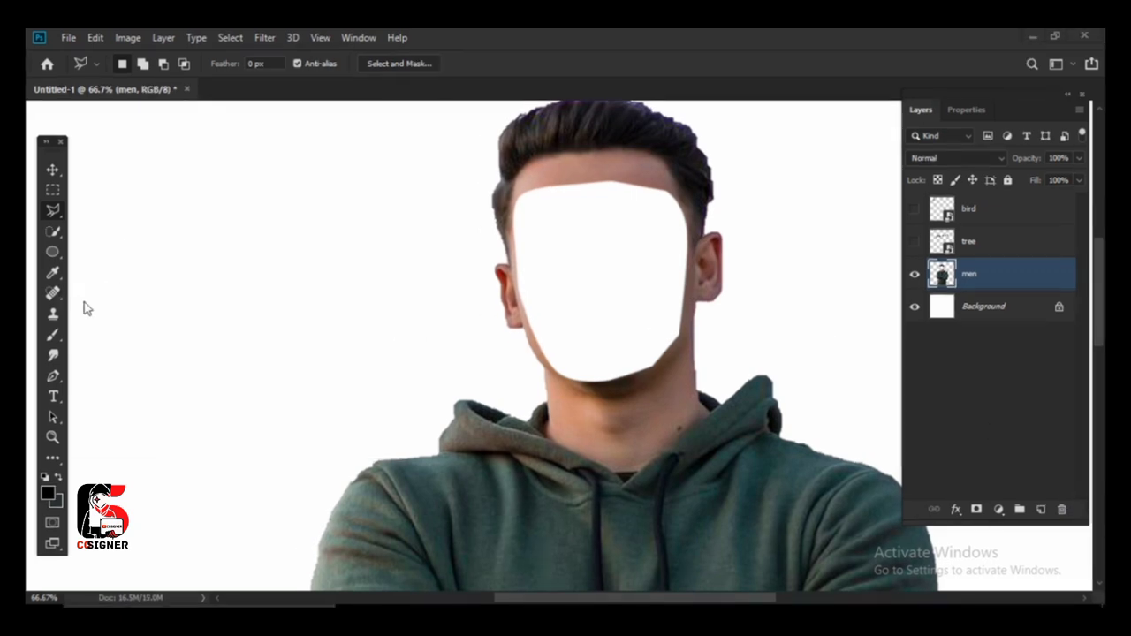
Step: Switch the Pen to Shape mode and trace a band down the hole's left side into the chin
left_click(53, 378)
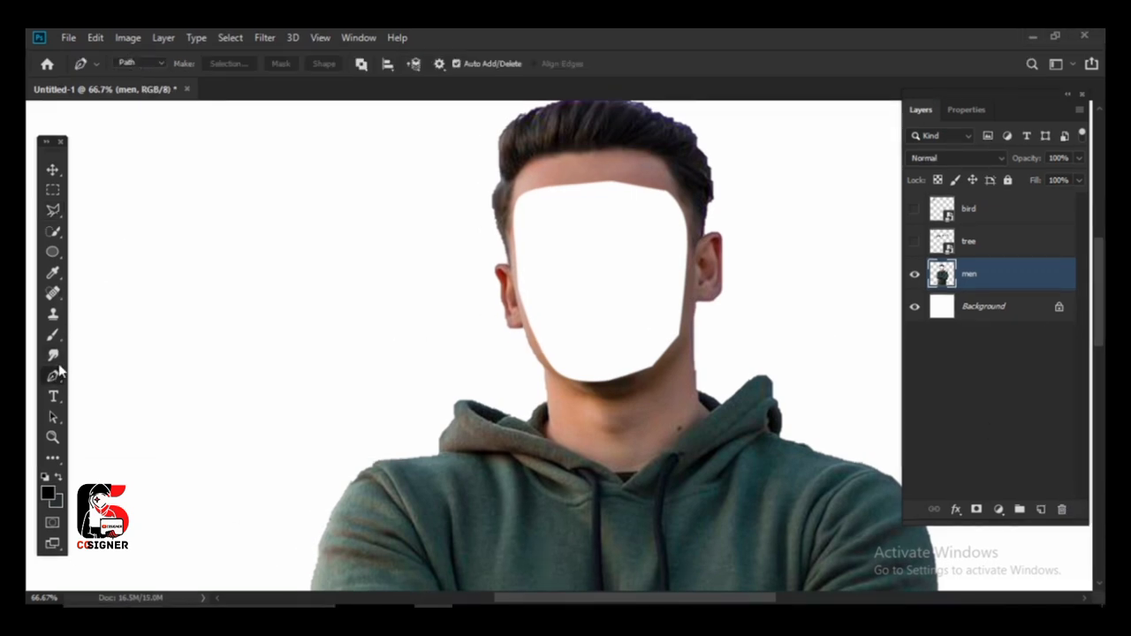
left_click(127, 64)
left_click(133, 75)
left_click(521, 193)
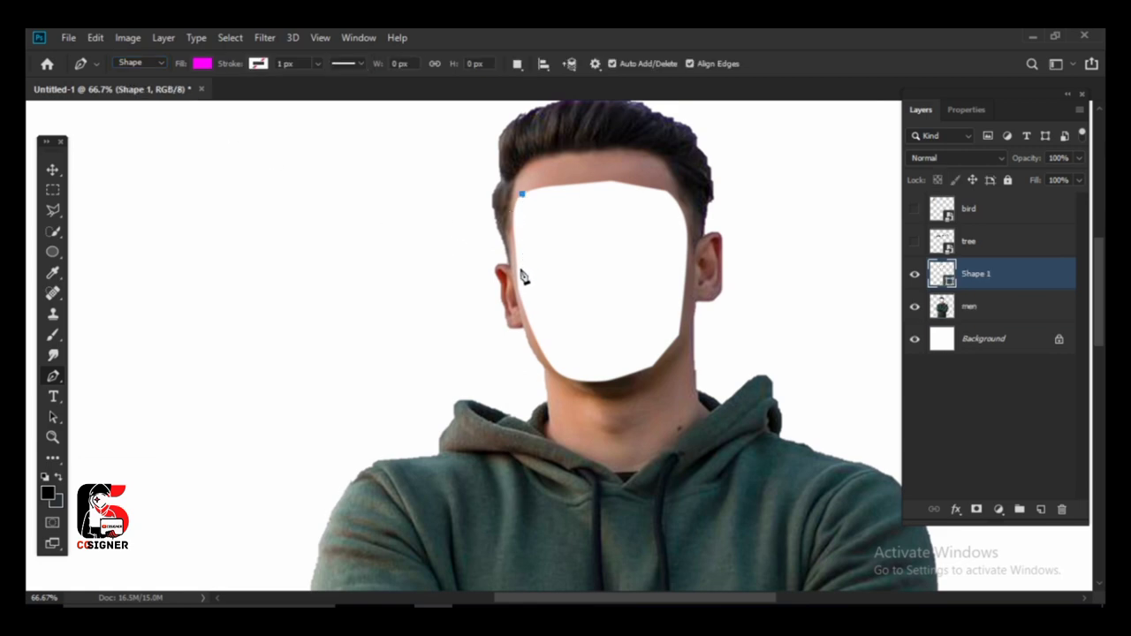
left_click_drag(522, 270, 524, 285)
left_click_drag(535, 324, 542, 331)
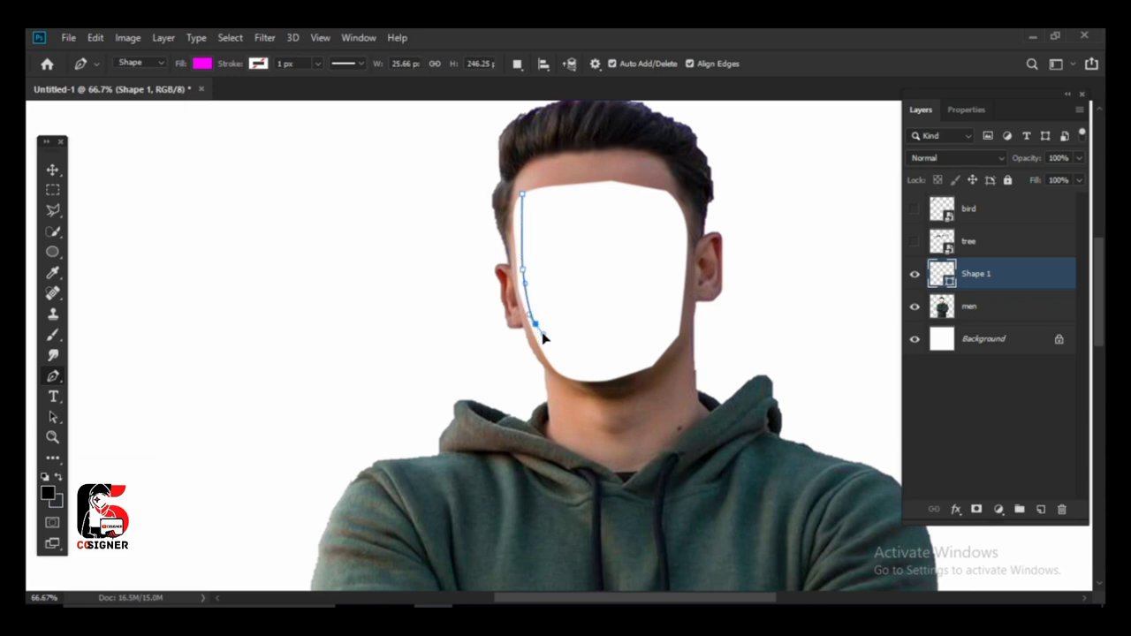
left_click_drag(568, 370, 592, 378)
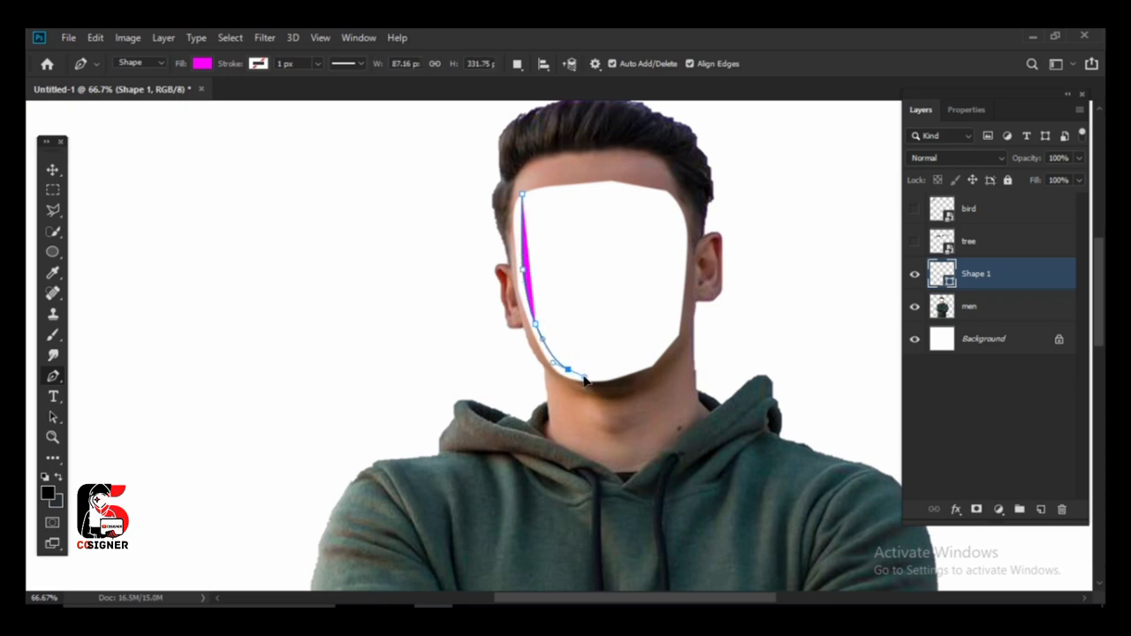
Step: Extend the band along the right jaw and back along the jawline and chin
left_click(635, 370)
left_click(680, 330)
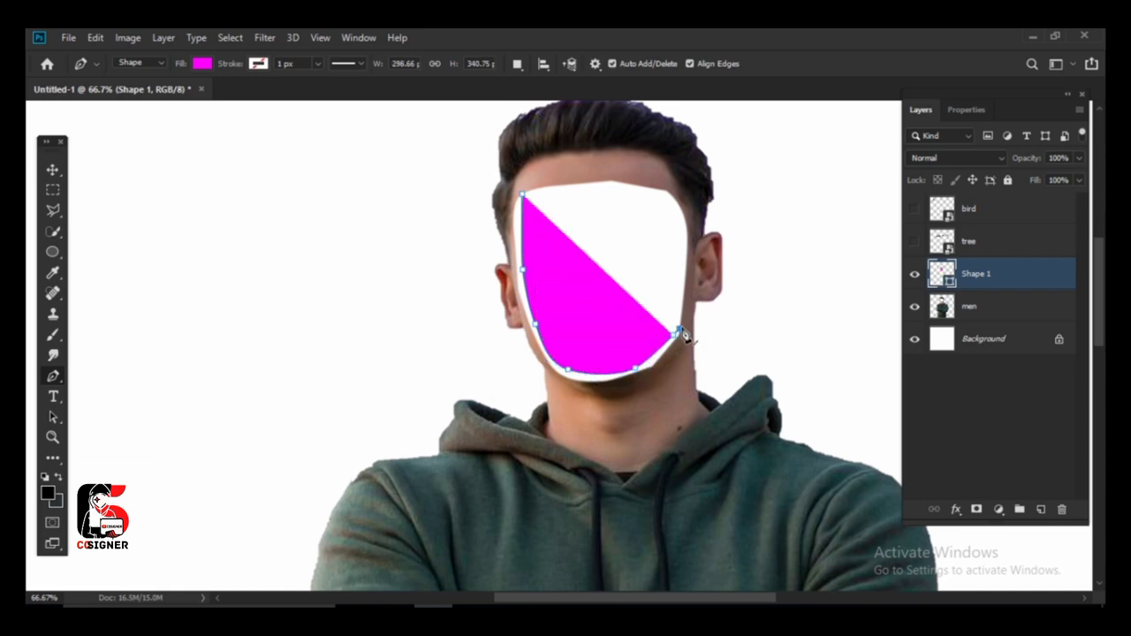
left_click(674, 348)
left_click(644, 383)
left_click(623, 389)
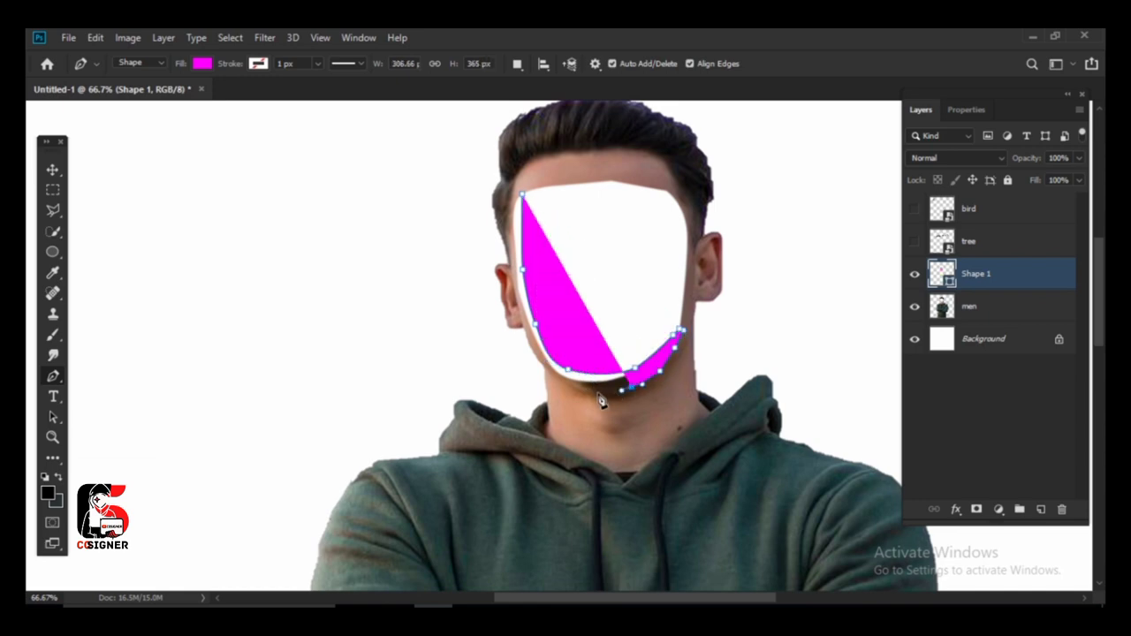
left_click(580, 388)
left_click(552, 369)
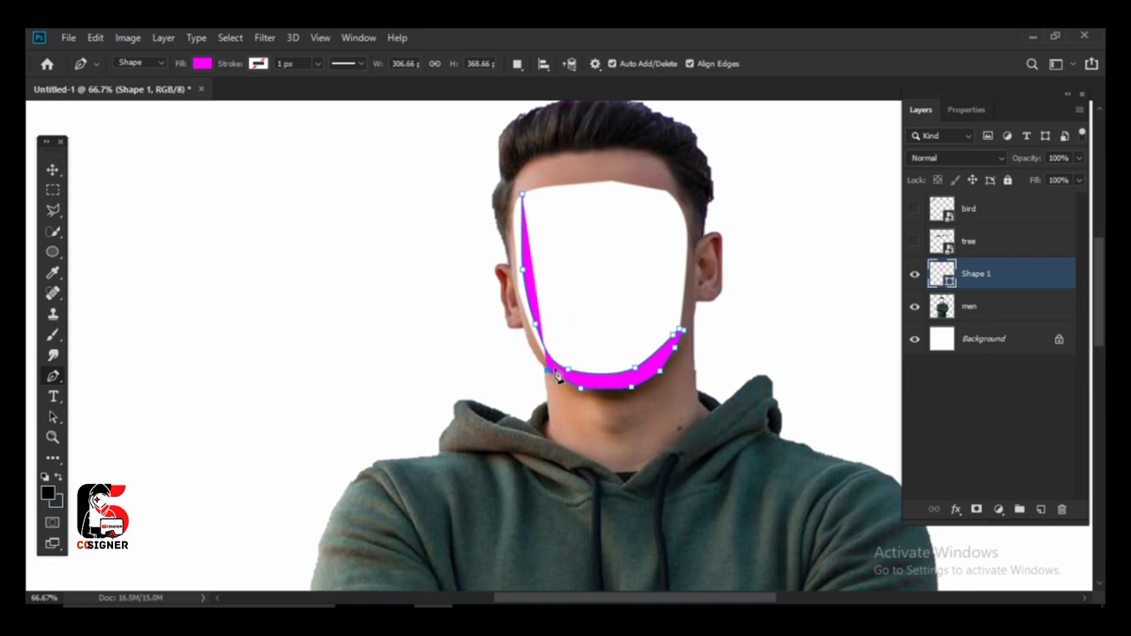
left_click(565, 390)
Step: Bring the band up the left jaw and cheek and close the shape
left_click_drag(559, 382, 521, 308)
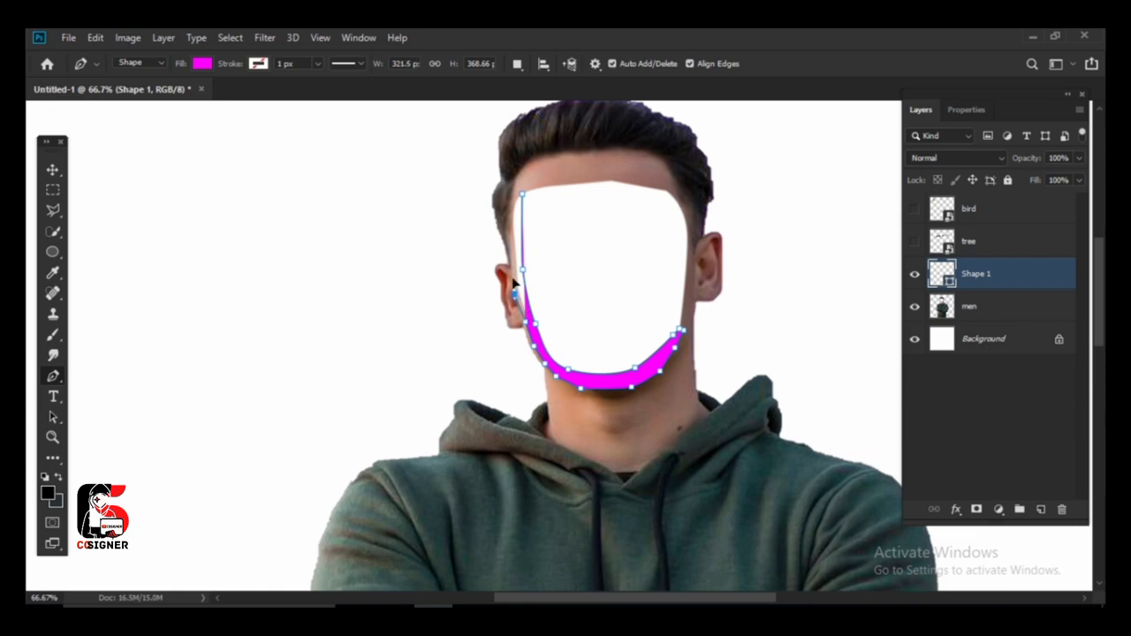
left_click(514, 294)
left_click(511, 252)
left_click(509, 221)
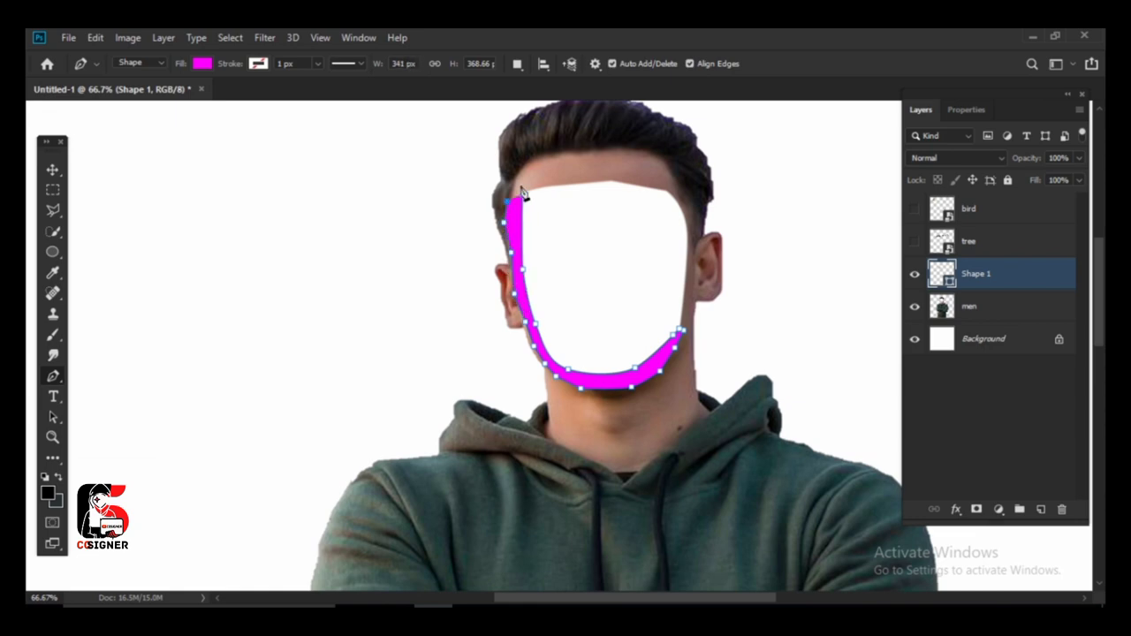
left_click(521, 186)
left_click(524, 200)
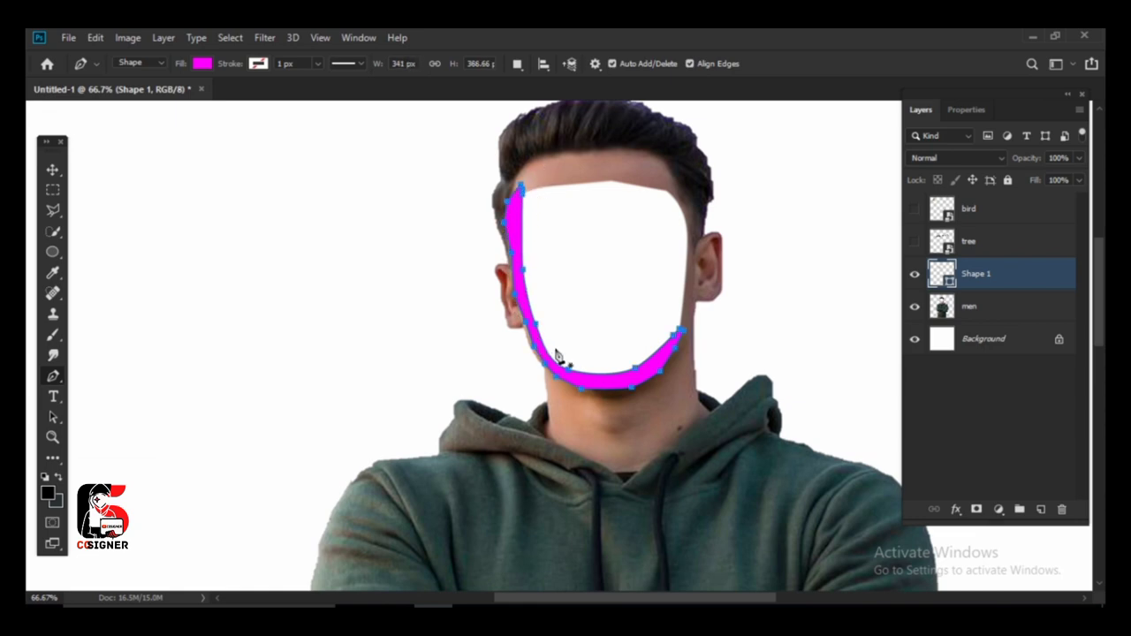
Step: Fill Shape 1 with peach skin tone and place it beneath the men layer
left_click(202, 64)
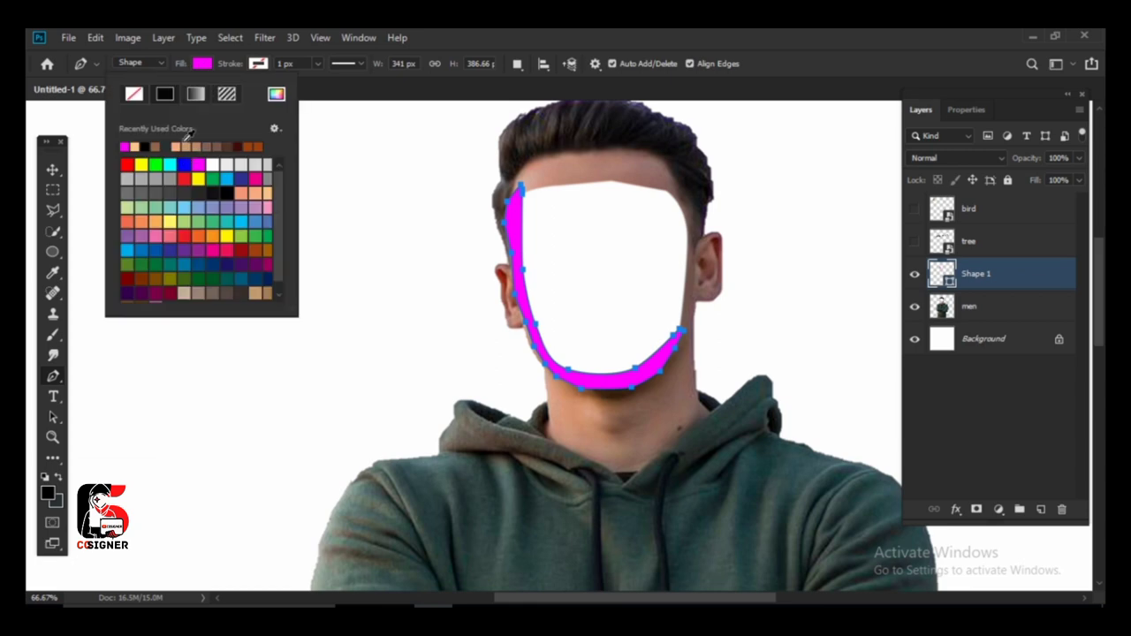
left_click(135, 145)
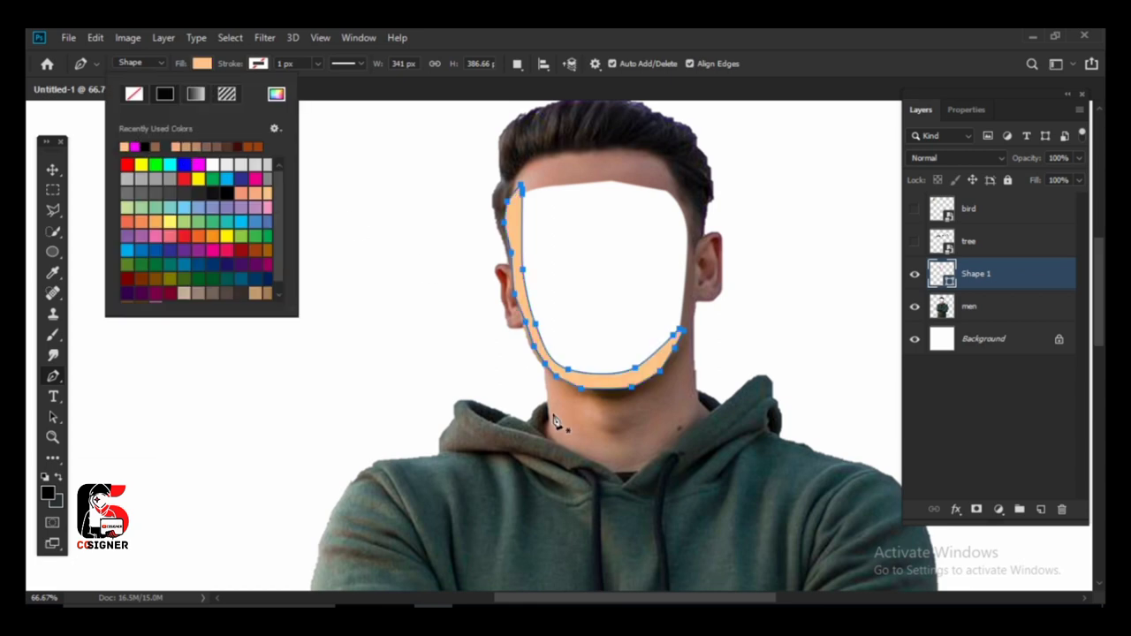
left_click(981, 279)
left_click_drag(983, 279, 999, 320)
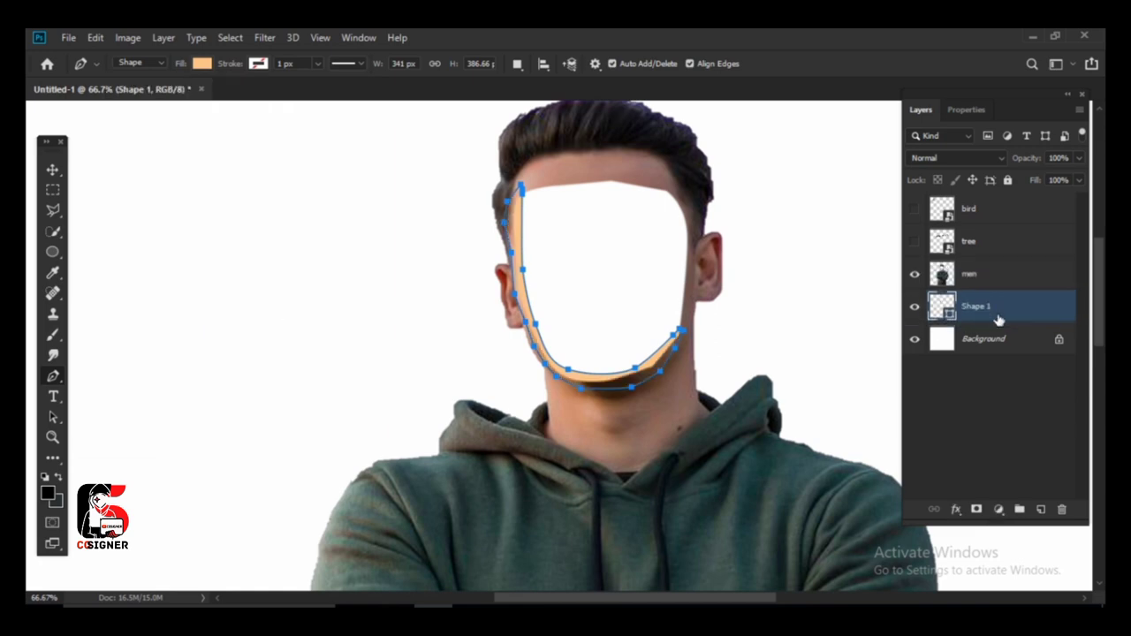
key("Return")
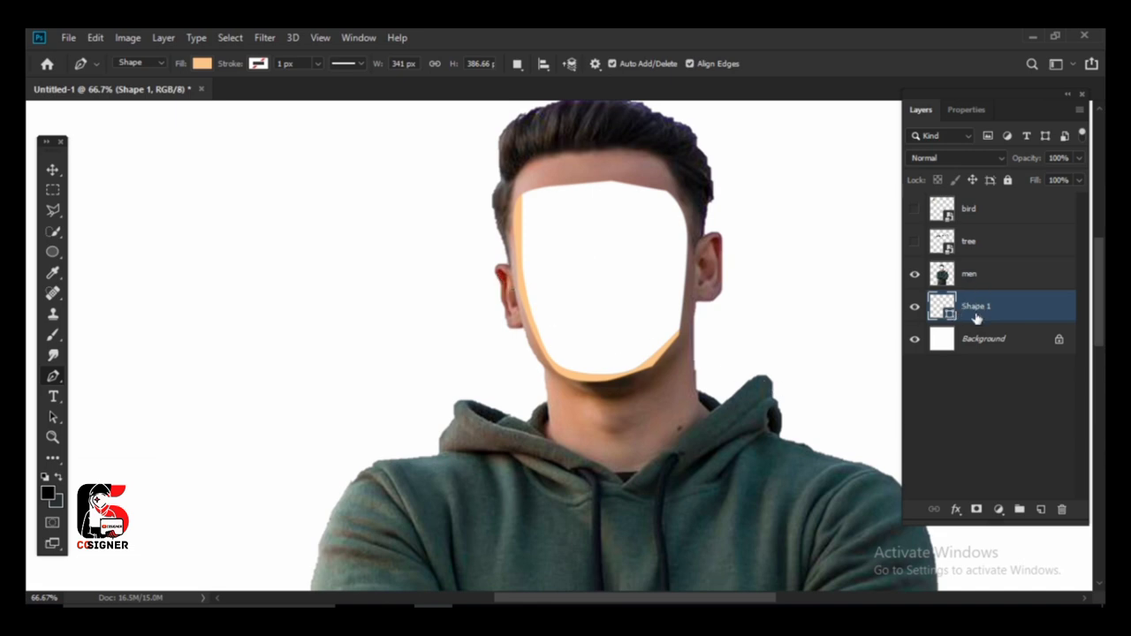
Step: Start a new shape at the face top, curving down the middle, right side and under the chin
left_click(52, 378)
left_click(580, 183)
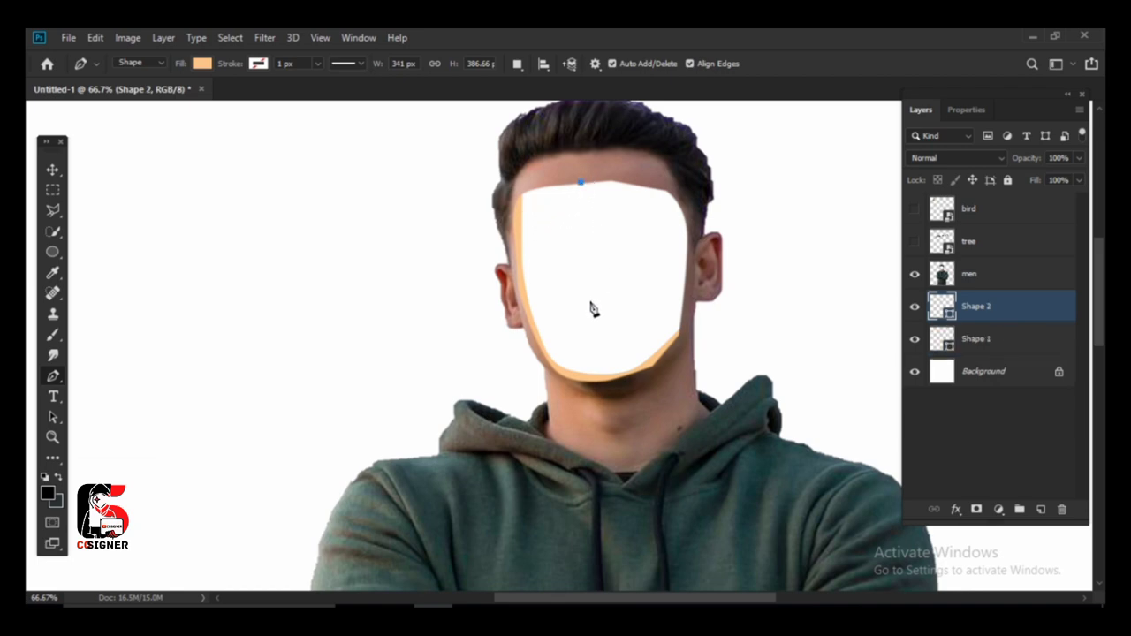
mouse_move(592, 304)
left_mouse_down()
mouse_move(645, 313)
mouse_move(640, 305)
left_mouse_up()
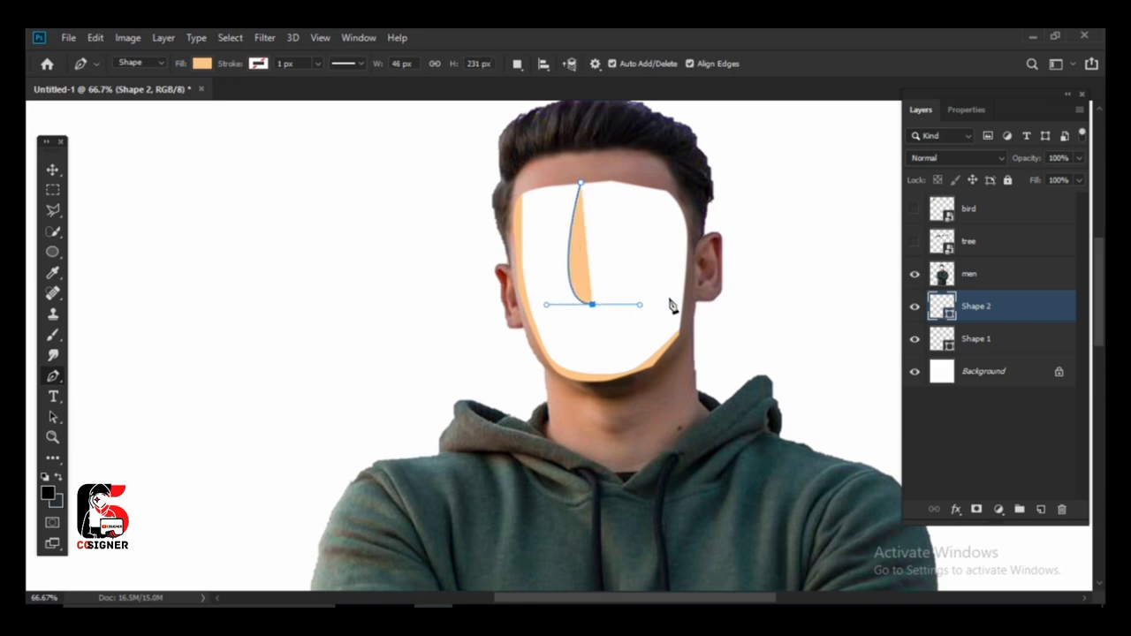
left_click(678, 304)
left_click_drag(682, 305, 684, 346)
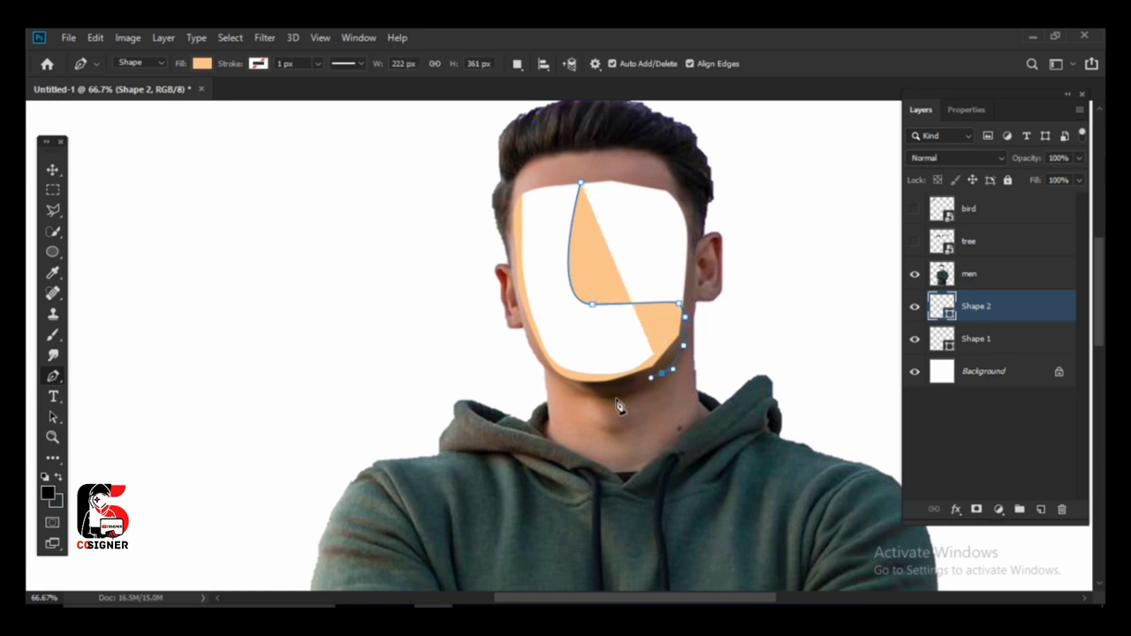
left_click_drag(608, 393, 565, 389)
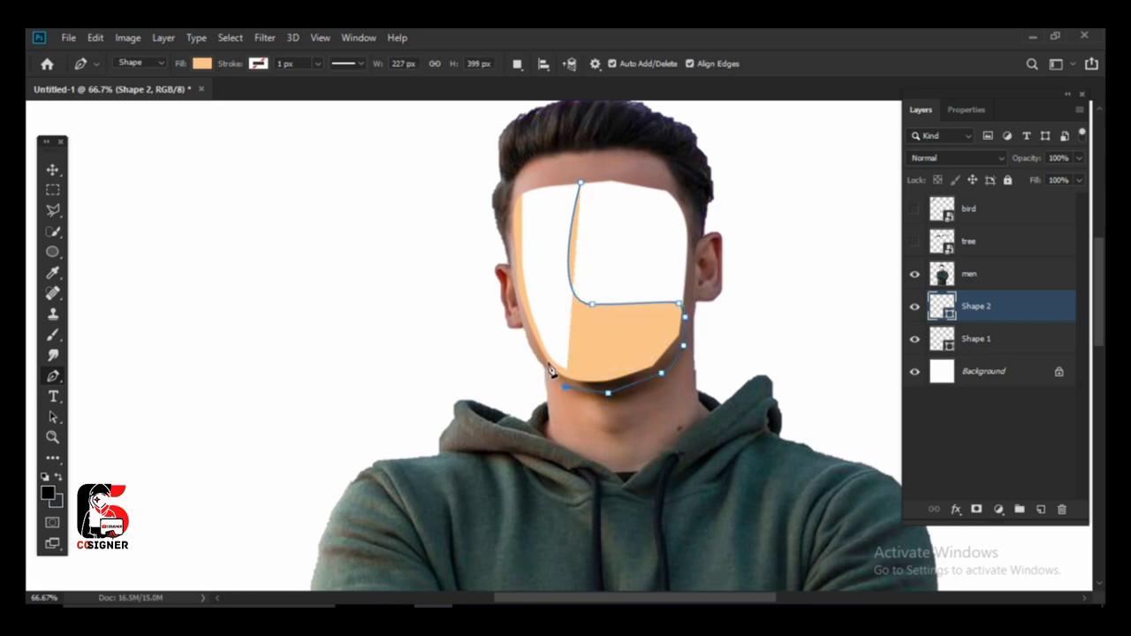
Step: Trace the shape up the left jaw and across the forehead, closing it at the start point
left_click(548, 362)
left_click(531, 338)
left_click(521, 305)
left_click(512, 242)
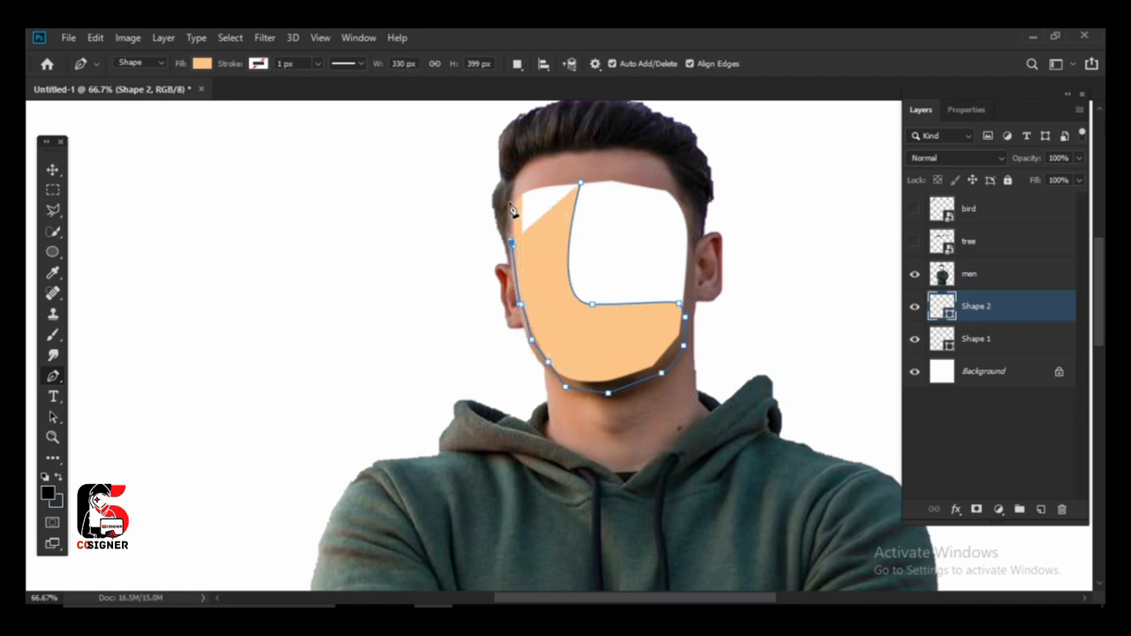
left_click(510, 197)
left_click(521, 179)
left_click(544, 174)
left_click(582, 168)
left_click(580, 183)
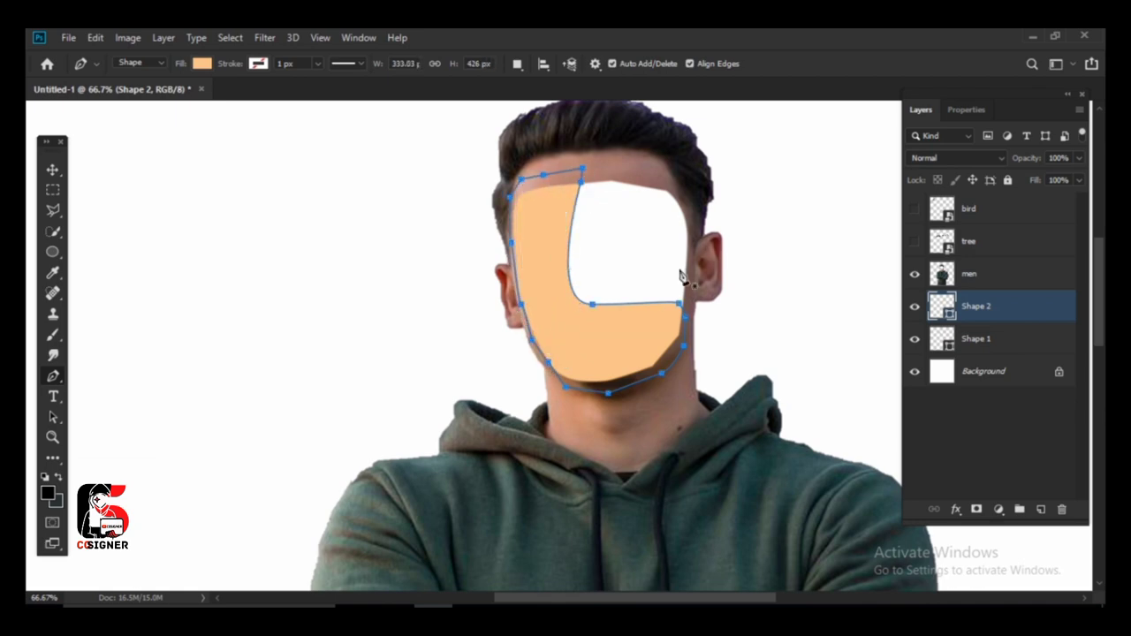
Step: Fill Shape 2 with a deeper peach skin tone from the Fill swatches
left_click(210, 64)
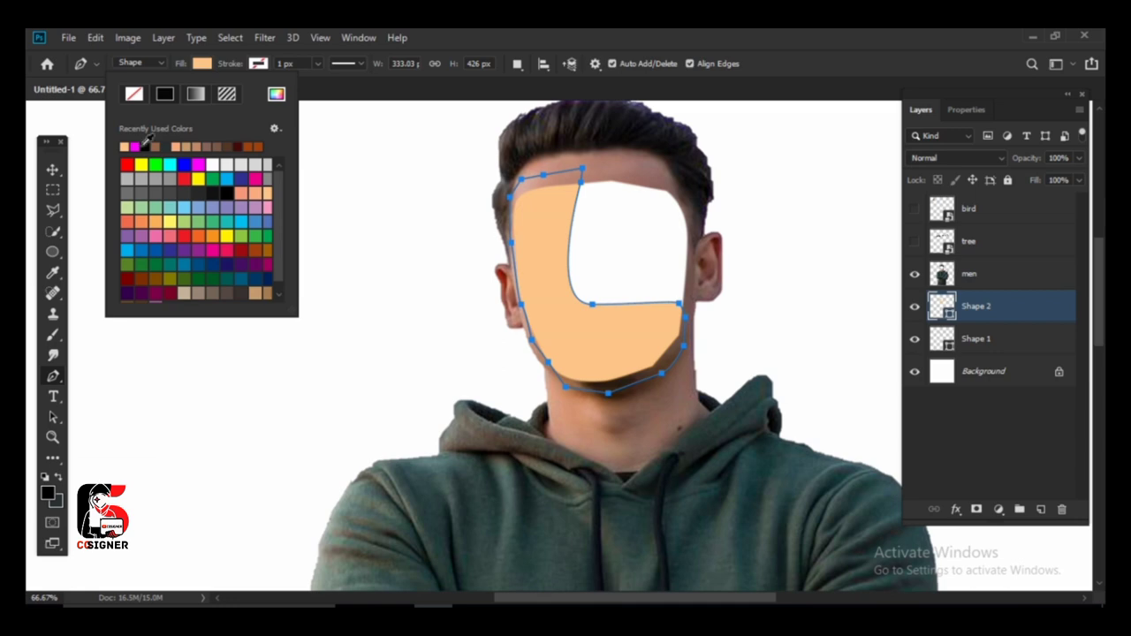
left_click(179, 145)
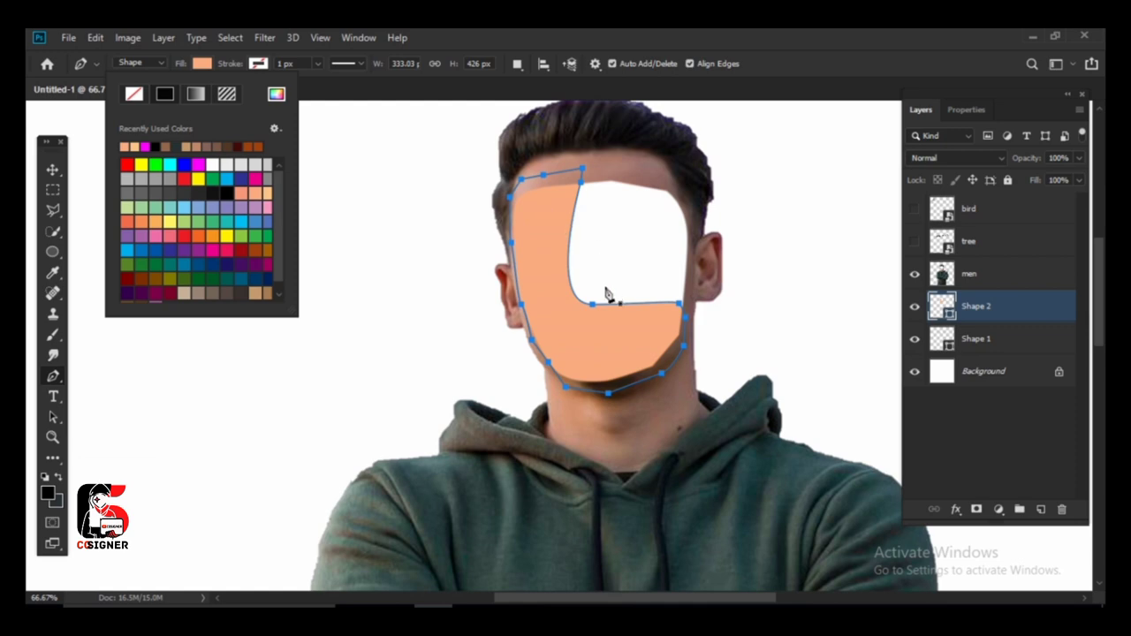
key("Return")
key("Return")
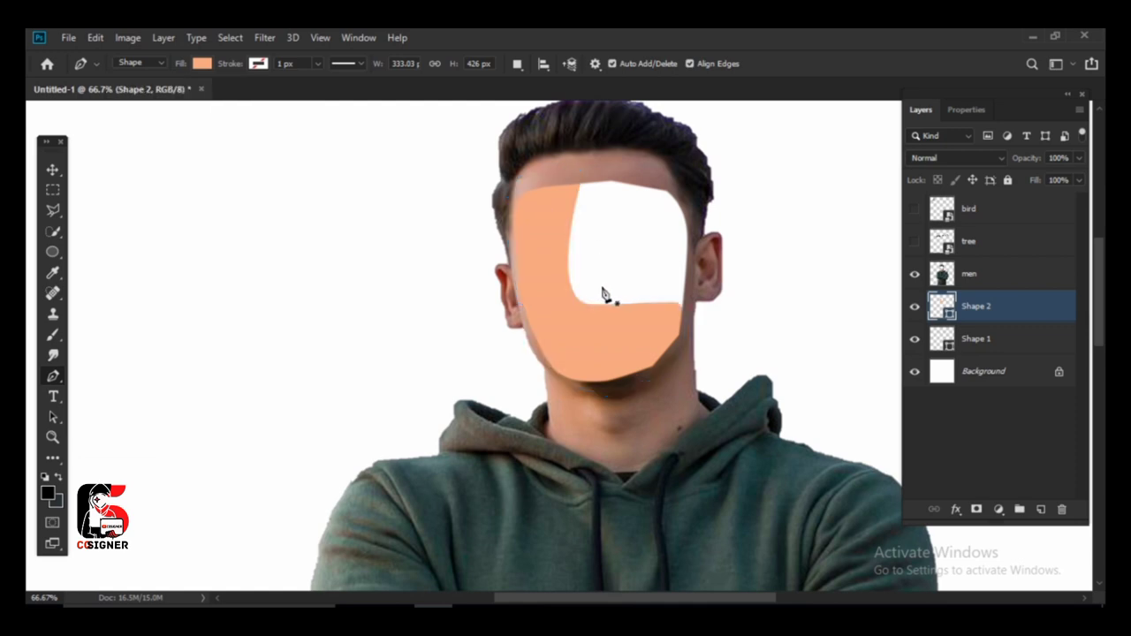
Step: Move Shape 2 below Shape 1, add a new Layer 1, and clip it to Shape 2
left_click_drag(979, 309, 992, 364)
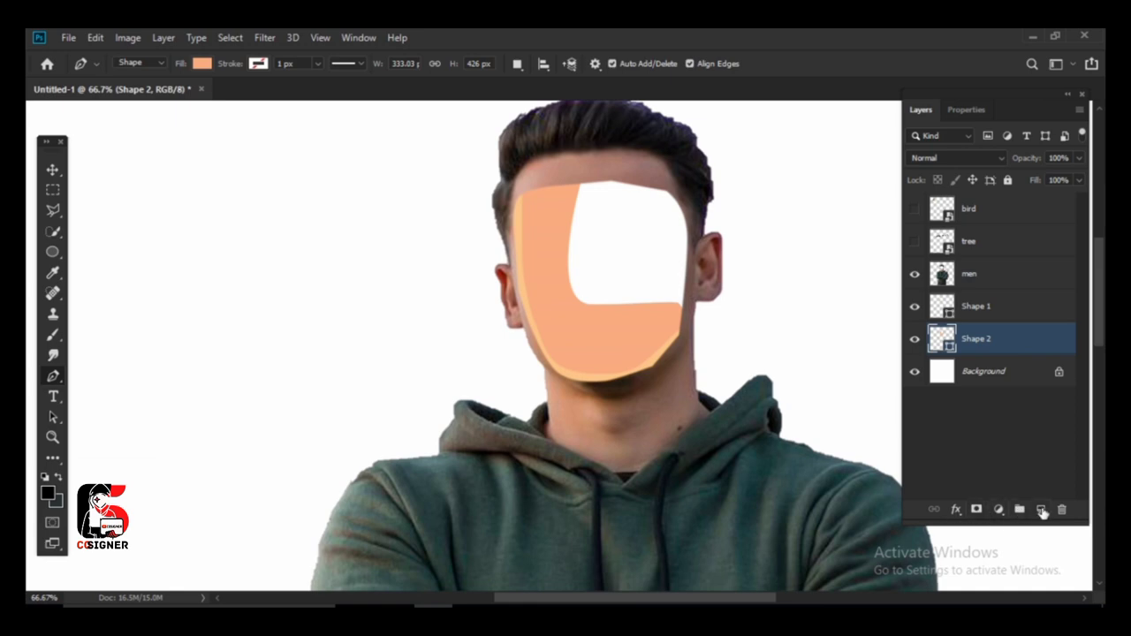
left_click(1041, 510)
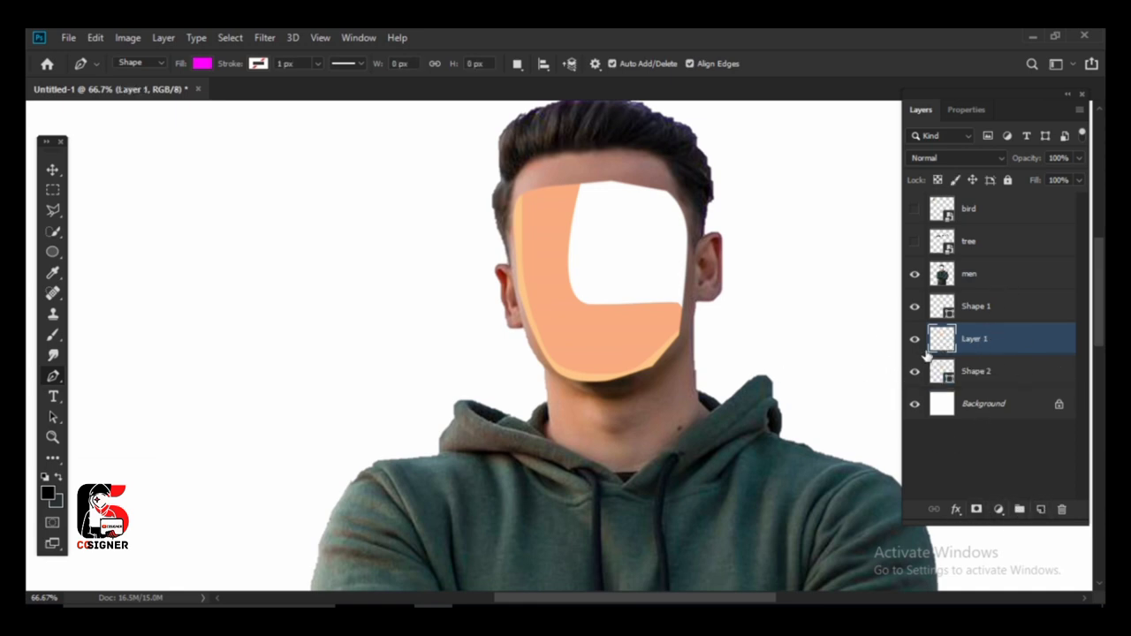
left_click(1004, 355, "alt")
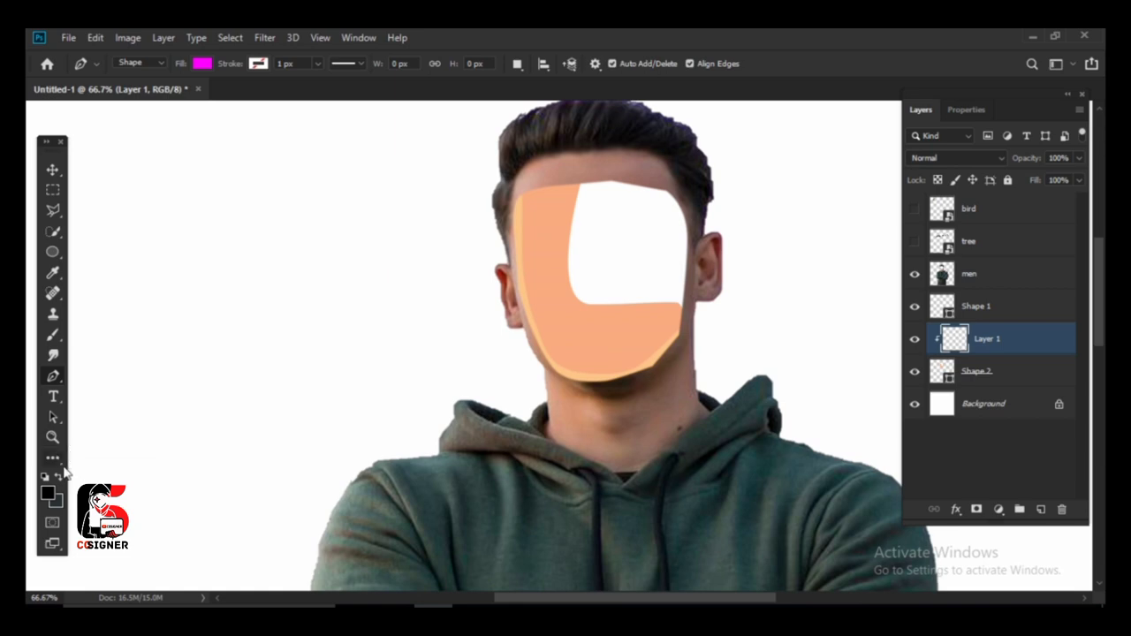
Step: Select the Brush tool with black as the foreground colour
left_click(54, 335)
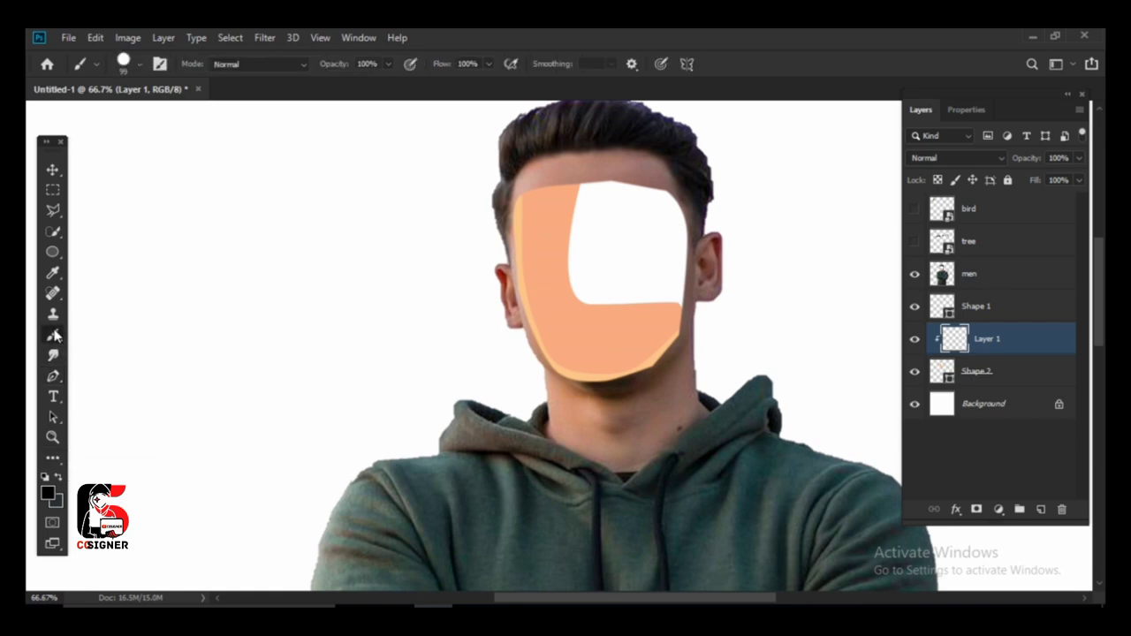
left_click(50, 498)
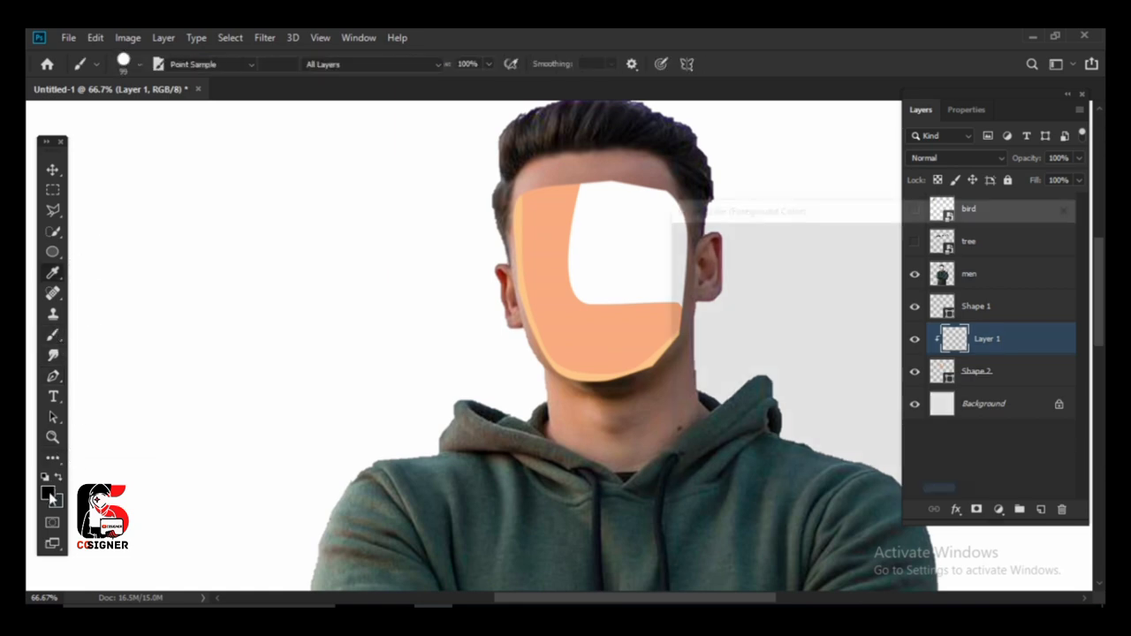
left_click_drag(792, 351, 661, 463)
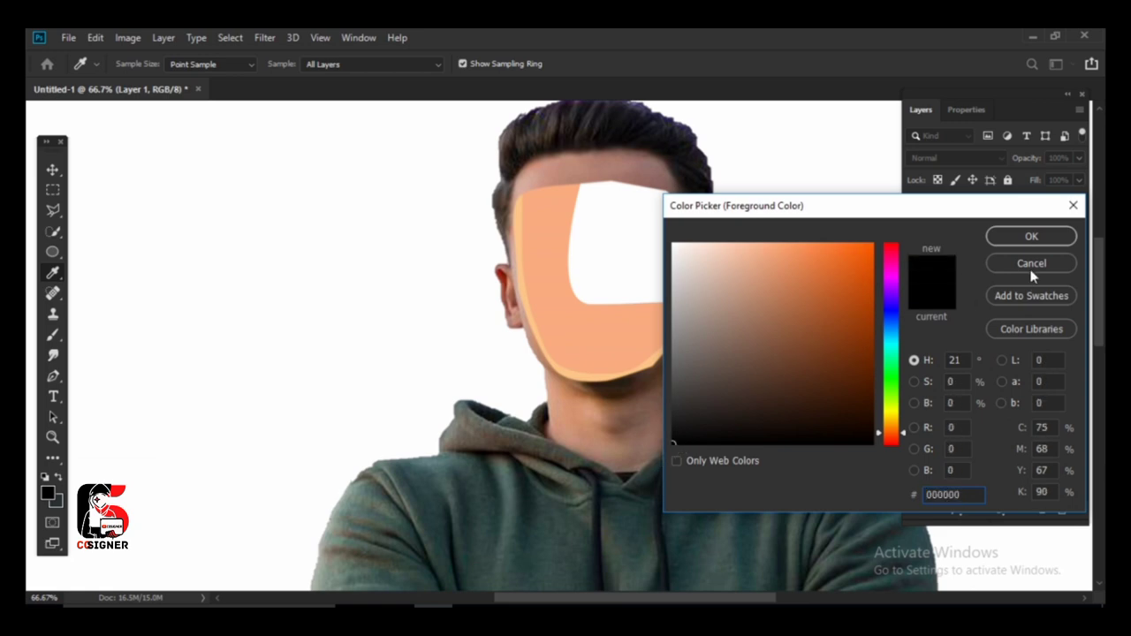
left_click(1031, 237)
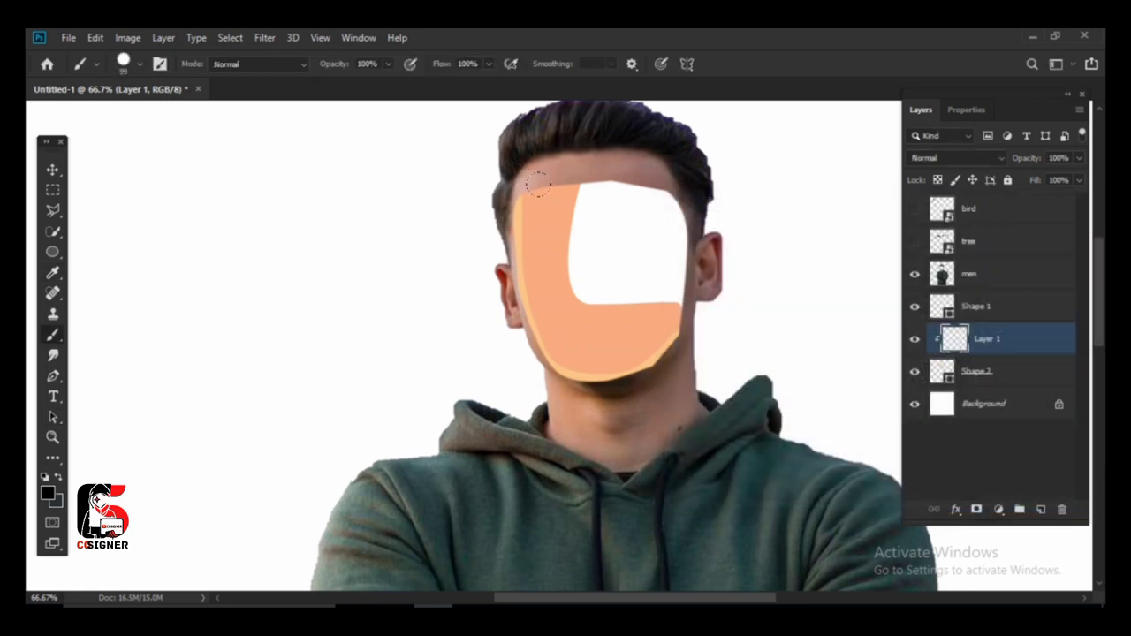
Step: Paint black shading down the face's left side and along the chin edge on Layer 1
left_click_drag(493, 185, 490, 229)
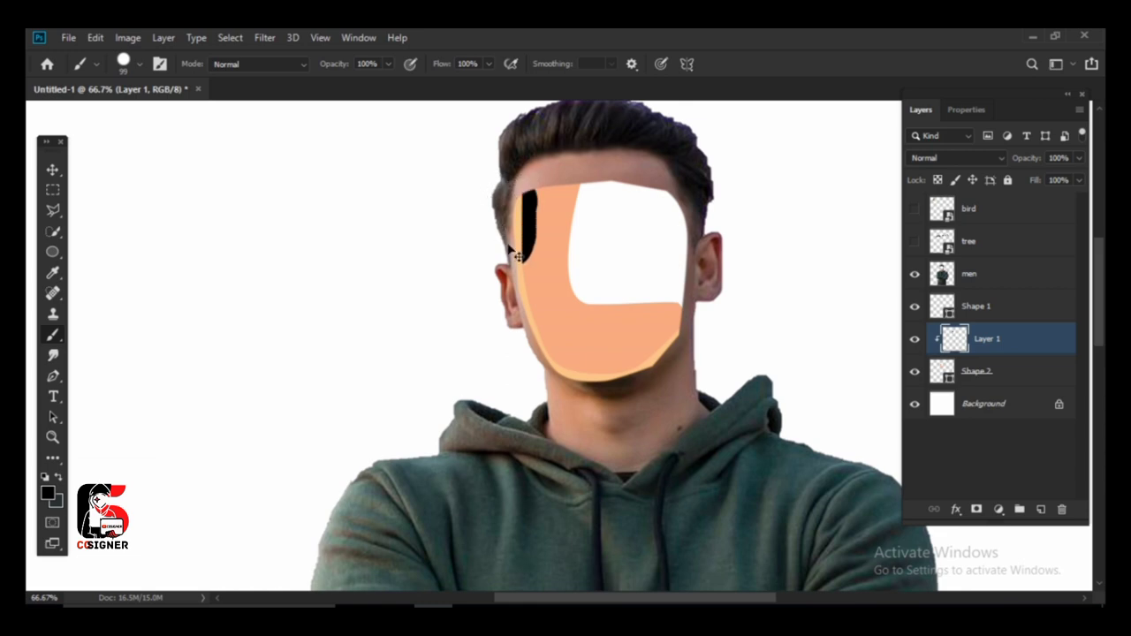
key("ctrl+z")
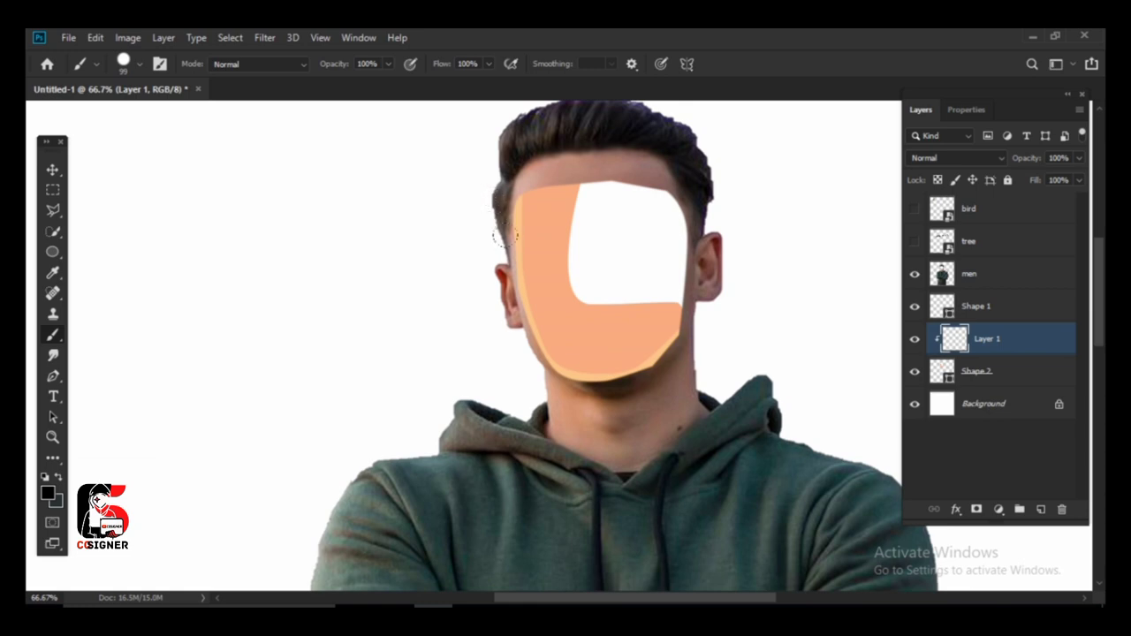
left_click_drag(487, 195, 517, 353)
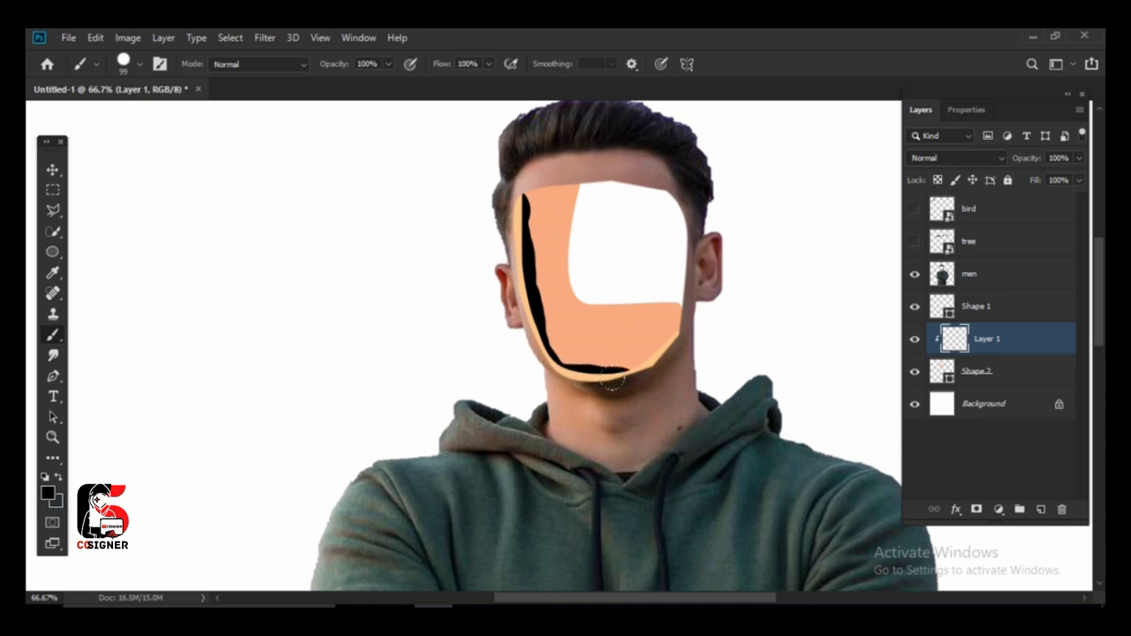
left_click_drag(517, 353, 667, 352)
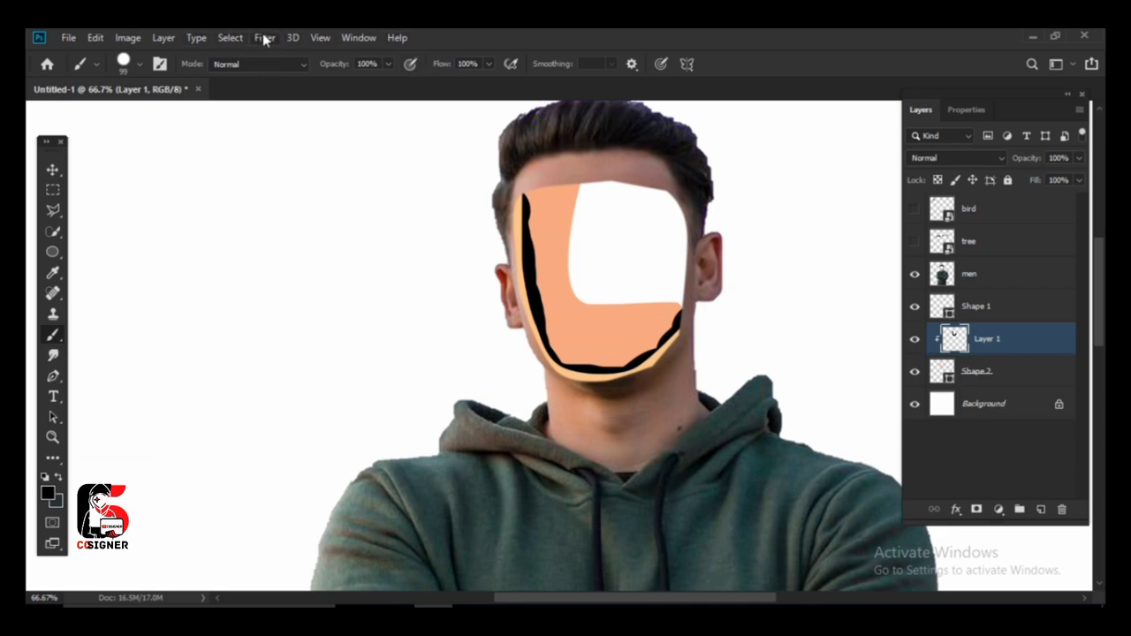
Step: Apply a 47.0-pixel Gaussian Blur to Layer 1's black strokes
left_click(229, 37)
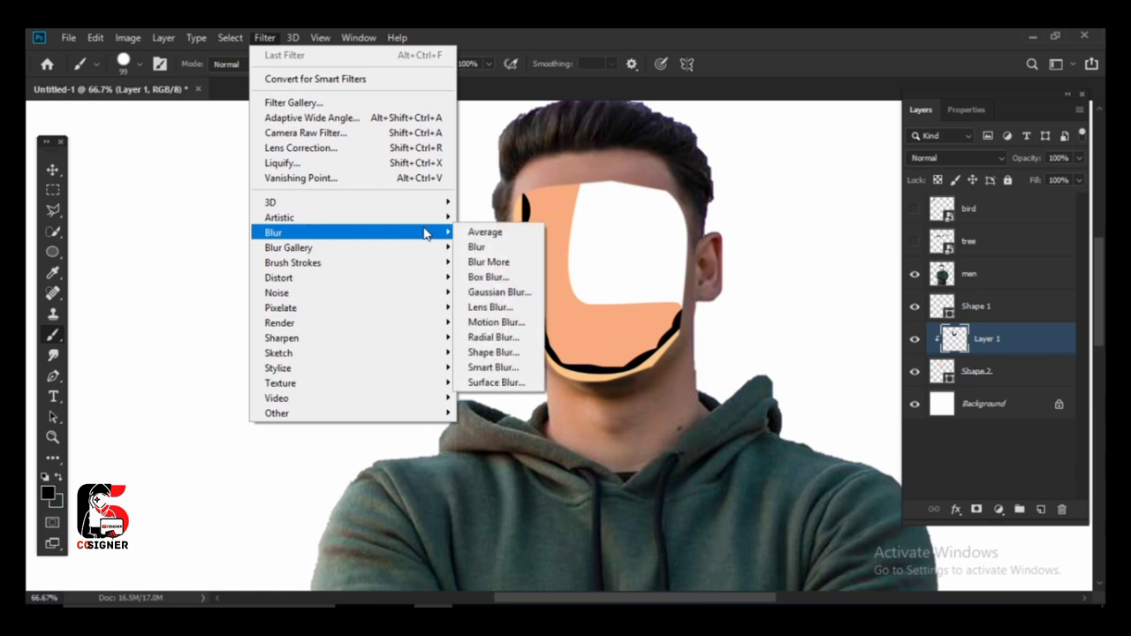
left_click(499, 291)
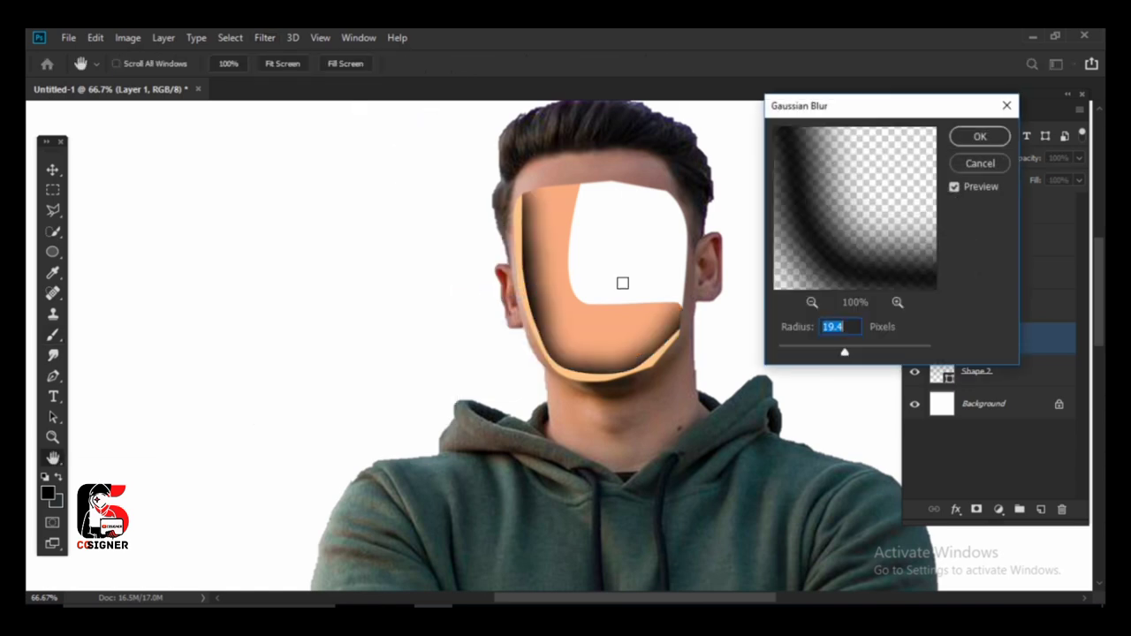
left_click_drag(842, 353, 862, 355)
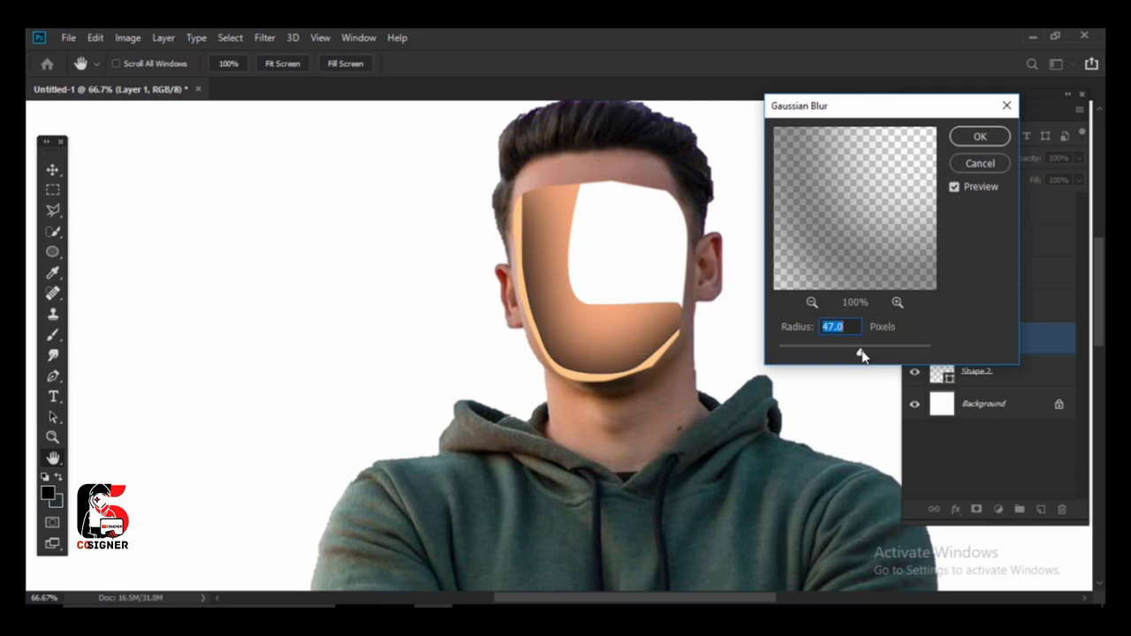
left_click(980, 135)
key("b")
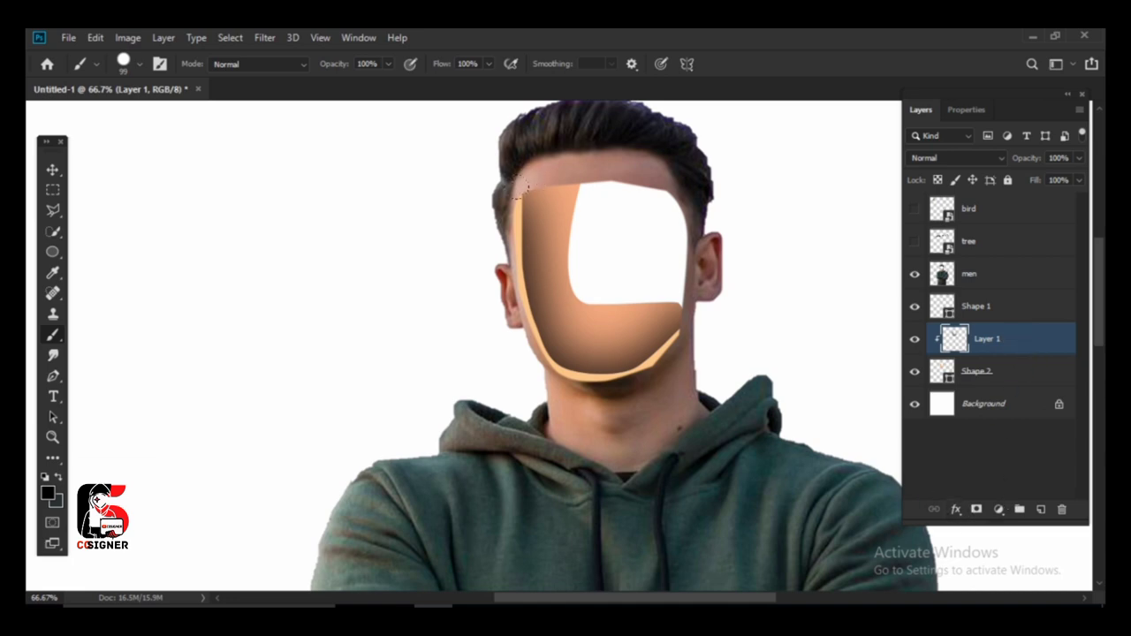
Step: Add black shading at the top-left and right edges and blur it with a 22.2 px Gaussian radius
left_click(491, 173)
left_click_drag(674, 318, 672, 314)
left_click(274, 42)
mouse_move(354, 232)
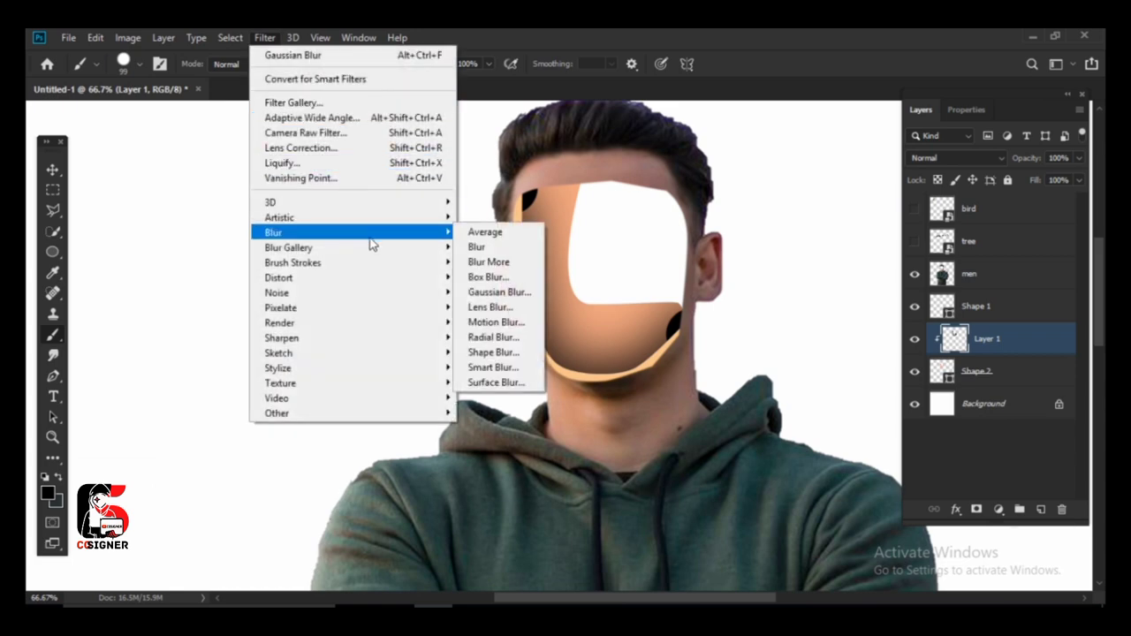
left_click(498, 293)
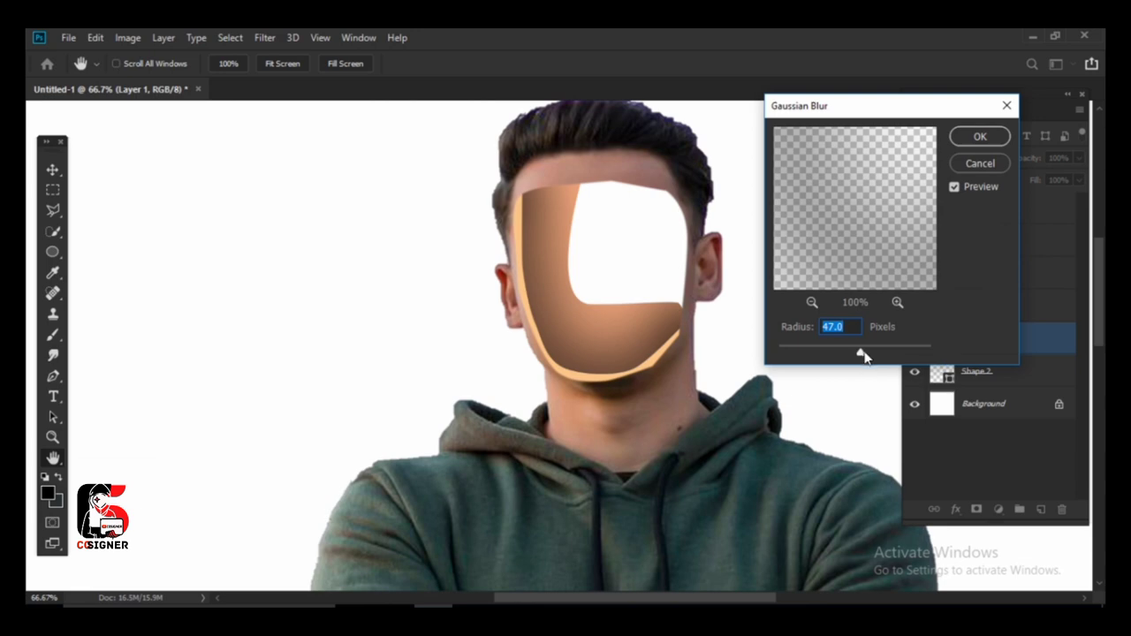
left_click_drag(861, 354, 832, 354)
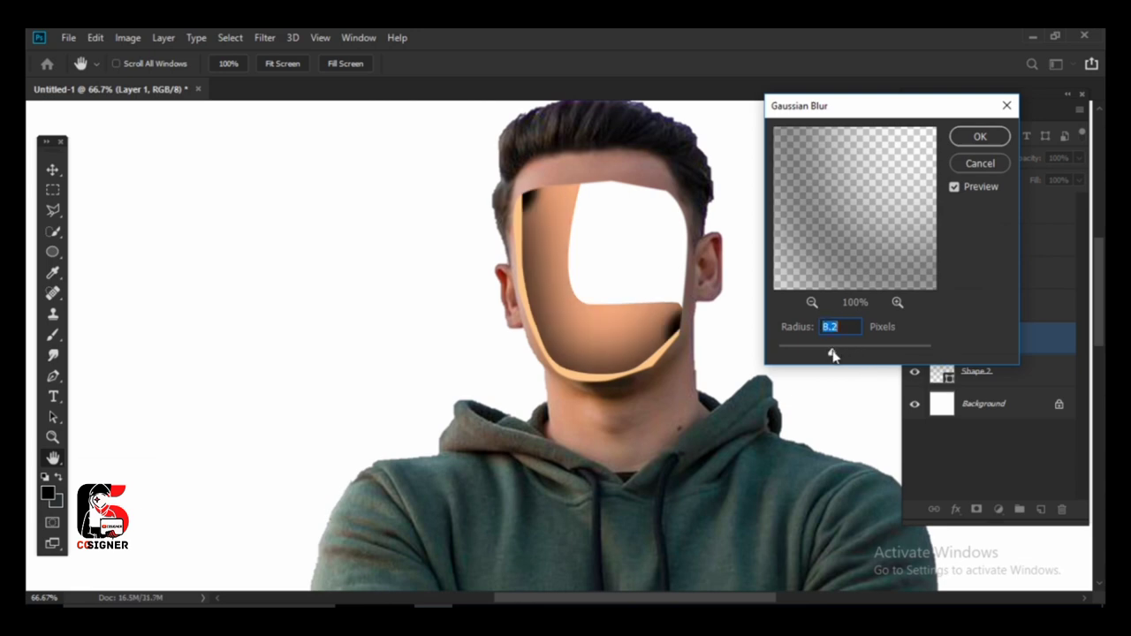
left_click_drag(832, 353, 852, 357)
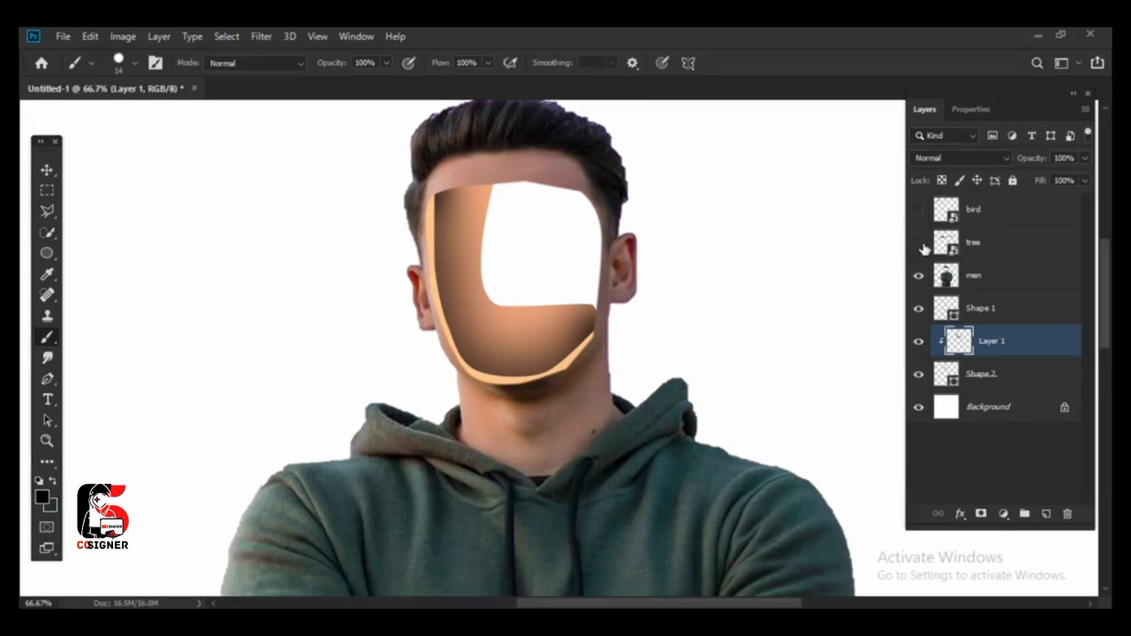
Step: Show the tree branch layer and nudge it up on the canvas
left_click(920, 244)
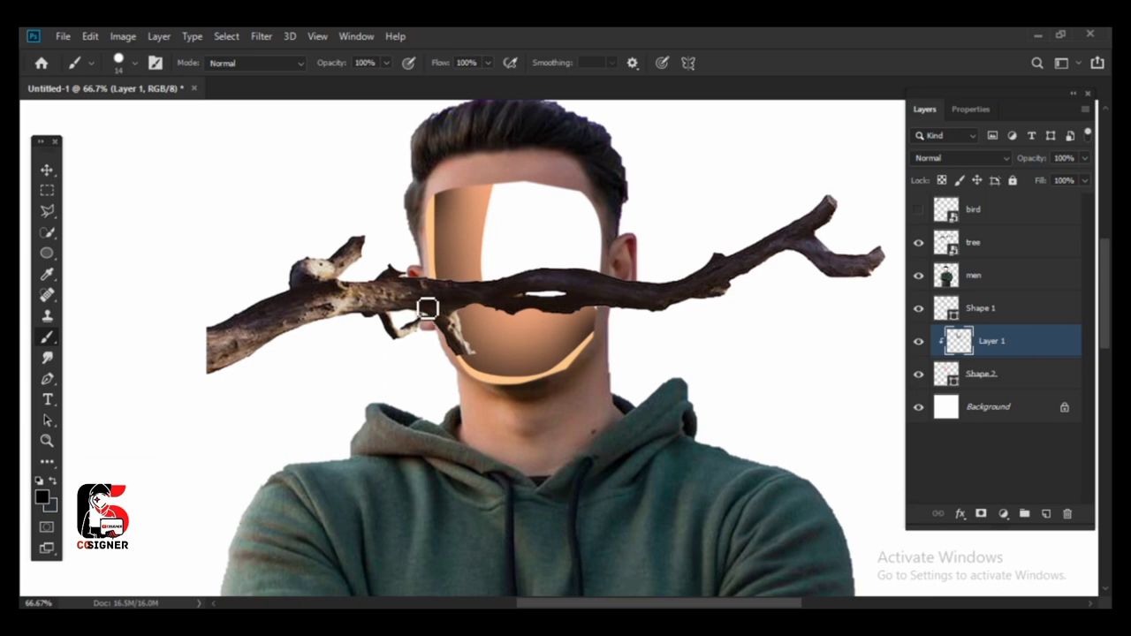
left_click(46, 169)
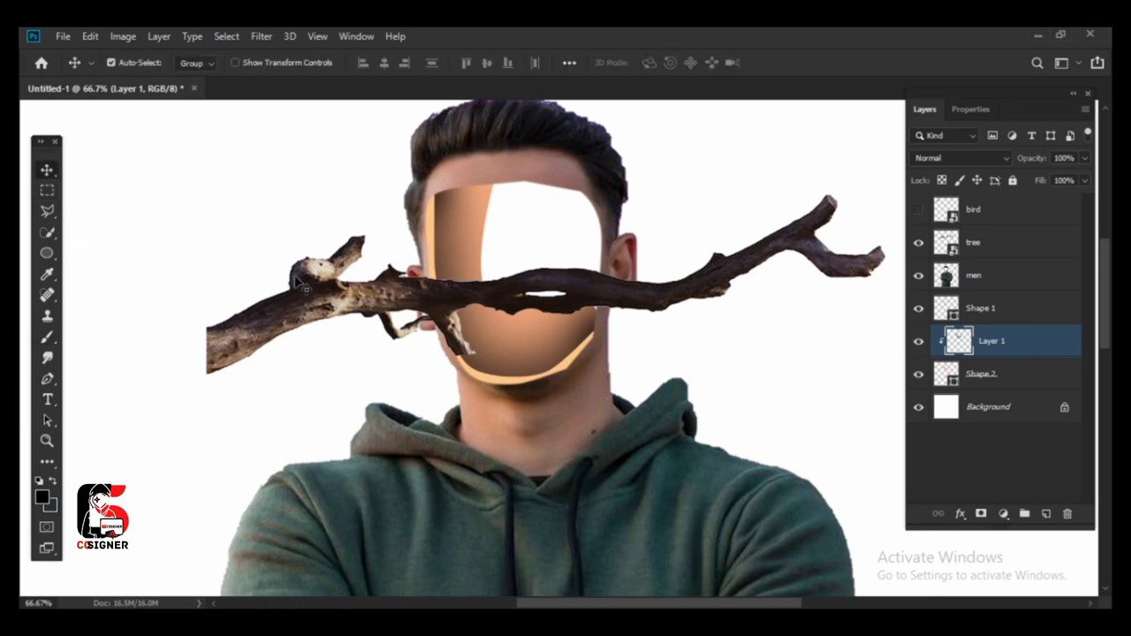
left_click_drag(300, 284, 308, 261)
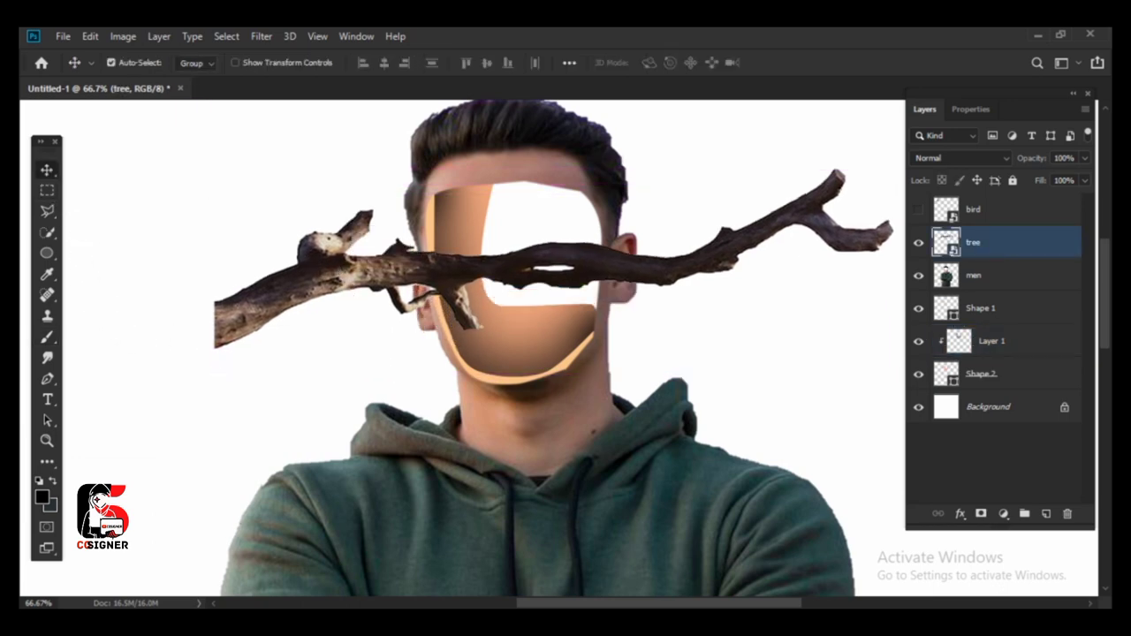
Step: Scale the branch to 51.82% and rotate it about -7.7° diagonally across the face
key("ctrl+t")
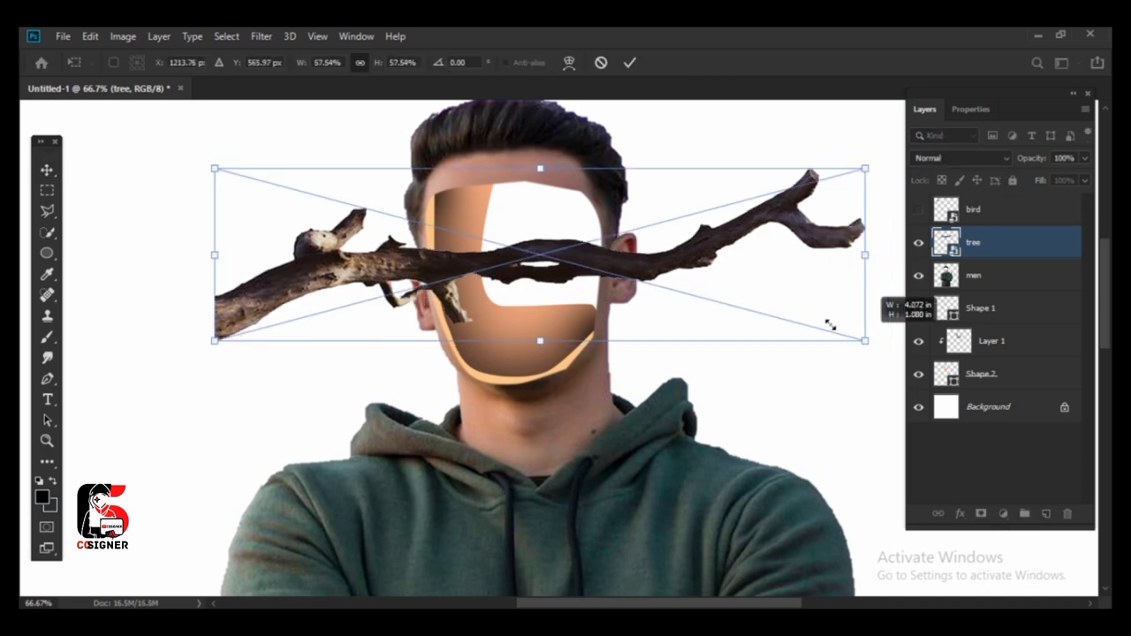
left_click_drag(894, 347, 801, 323)
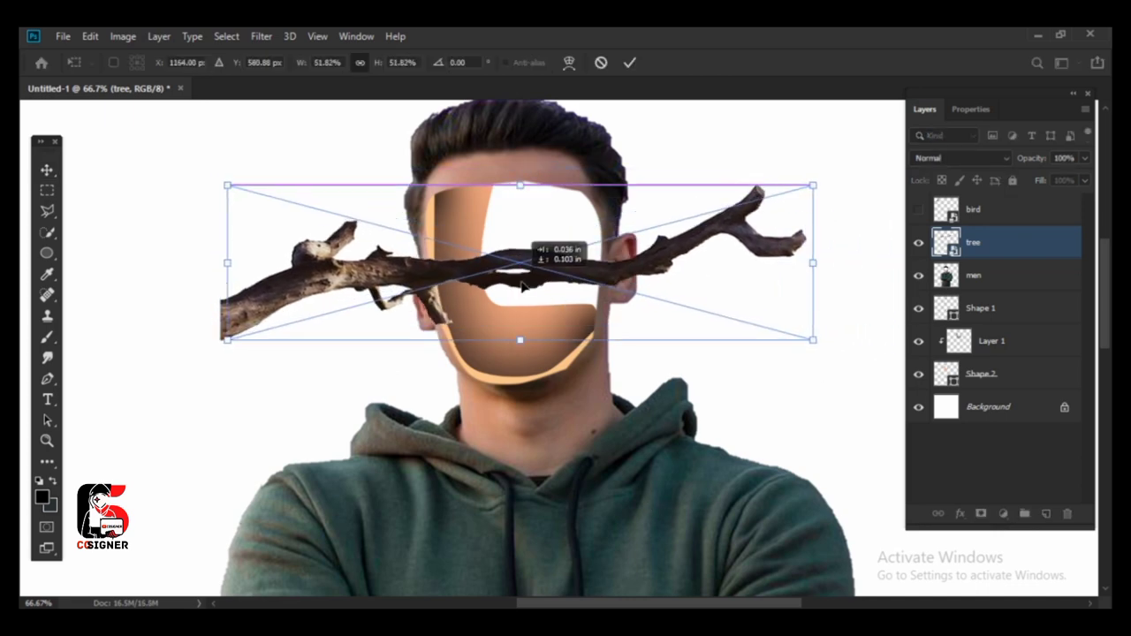
left_click_drag(507, 269, 524, 292)
mouse_move(466, 359)
left_mouse_down()
mouse_move(493, 365)
mouse_move(483, 321)
left_mouse_up()
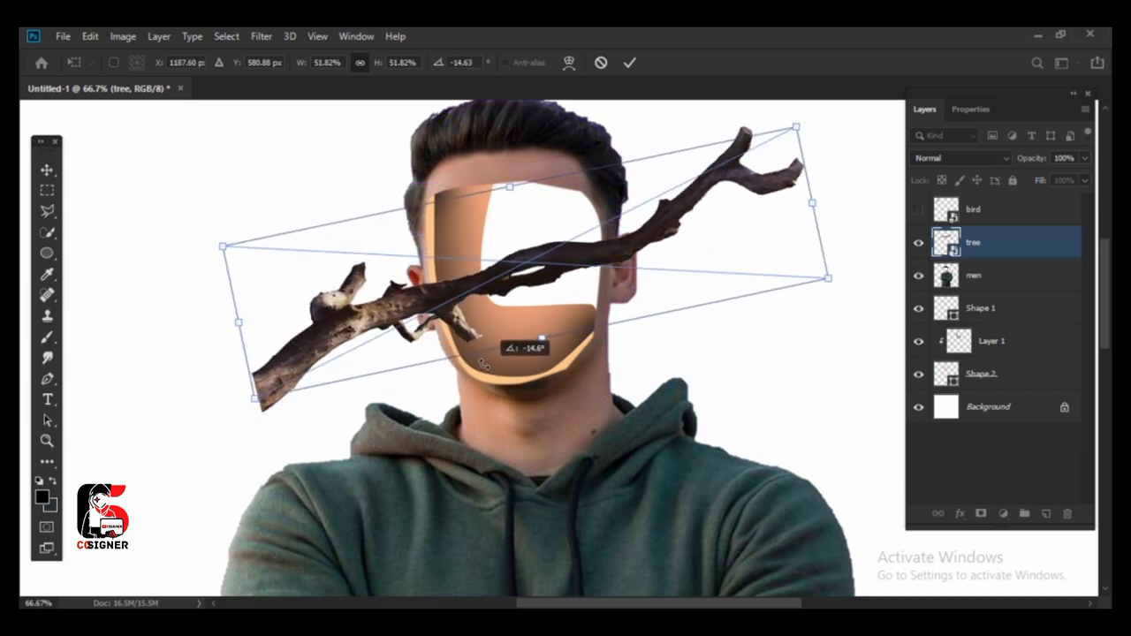
left_click_drag(495, 283, 507, 291)
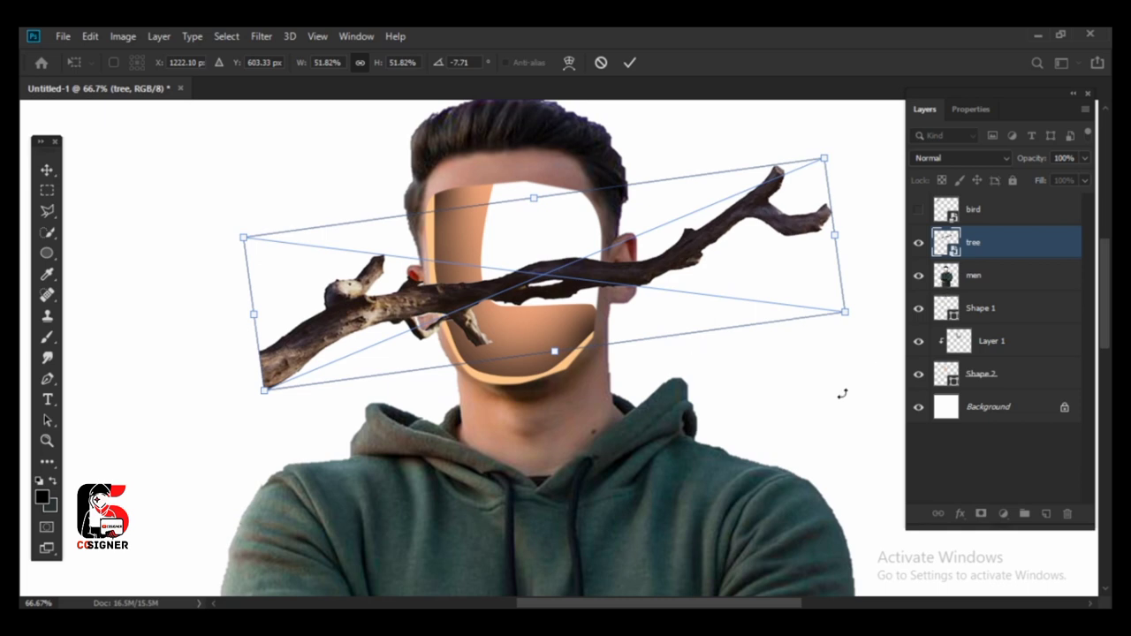
key("Return")
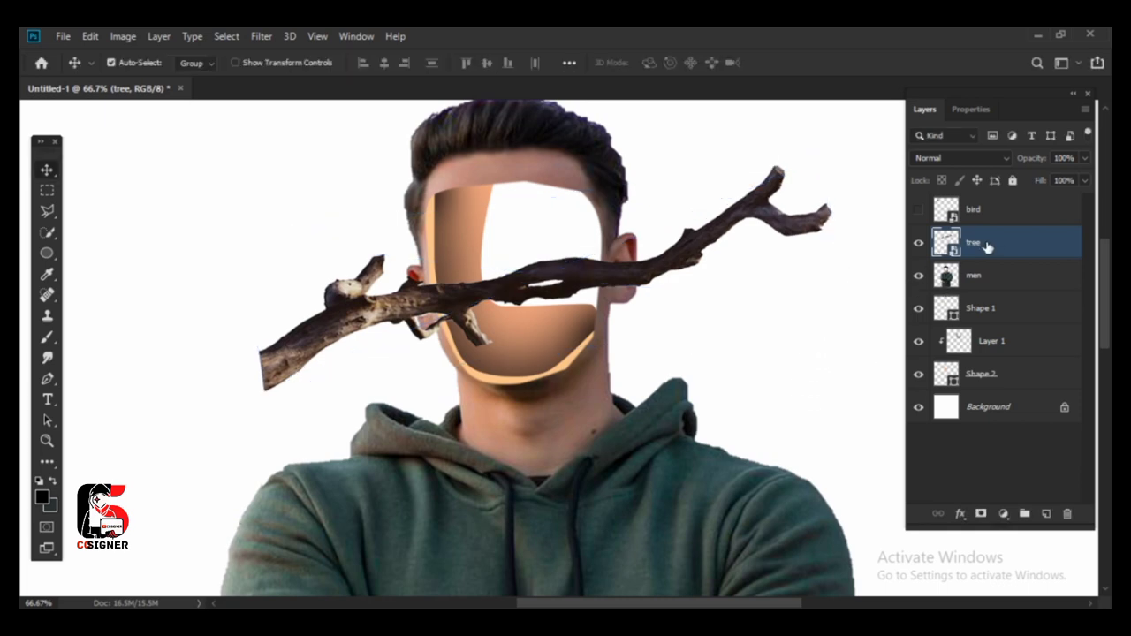
Step: Mask the tree layer, painting black to hide the branch along the left and right face edges
left_click(981, 513)
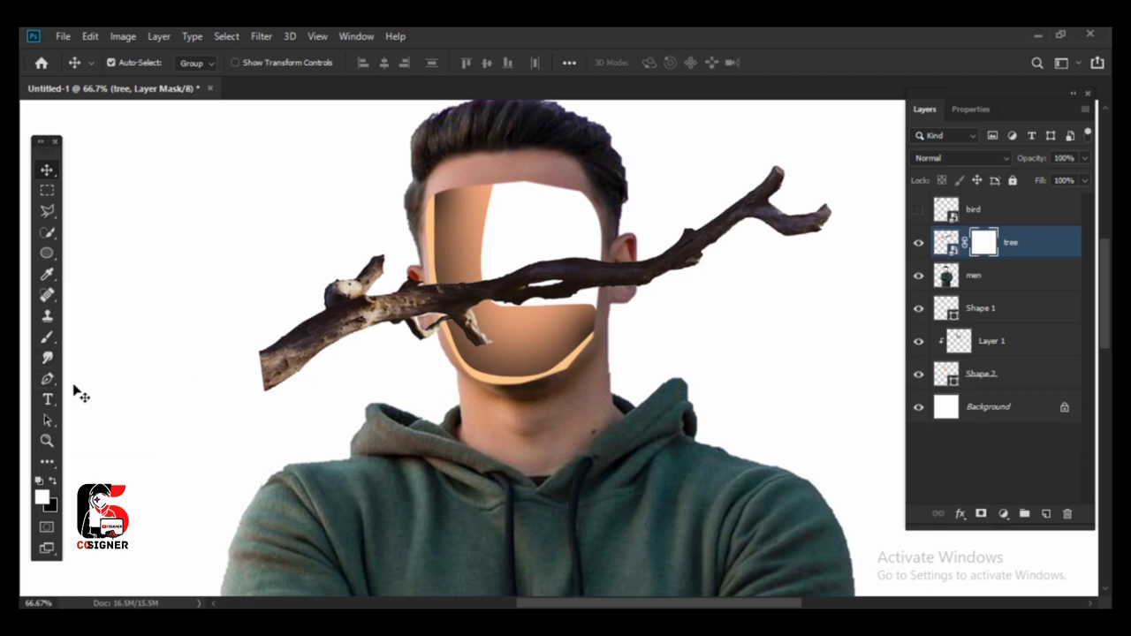
left_click(48, 337)
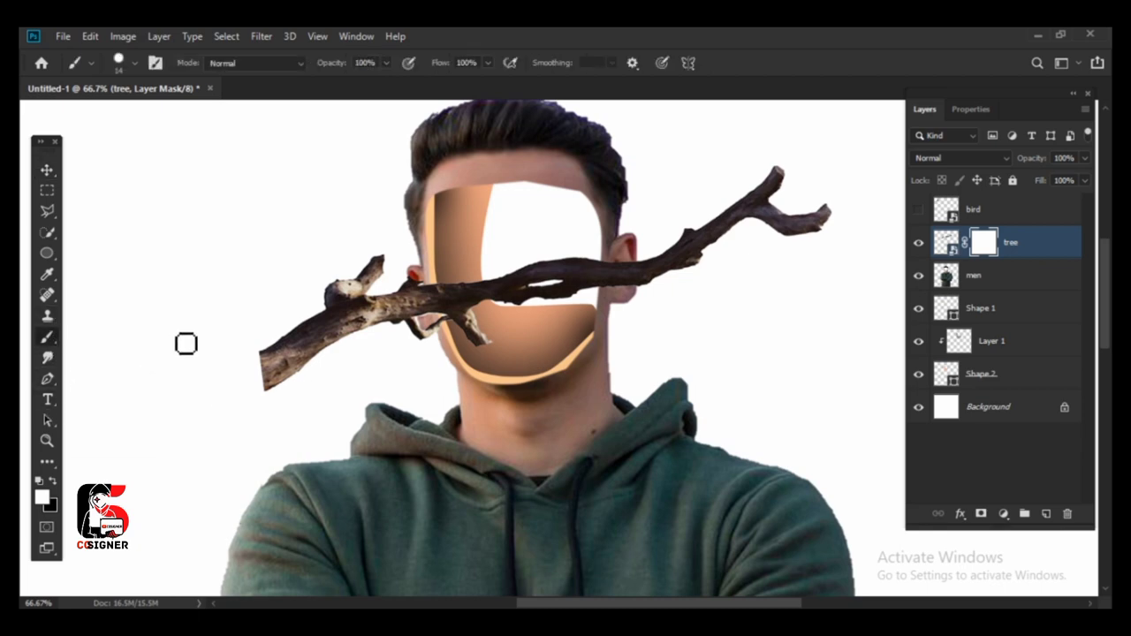
left_click(53, 480)
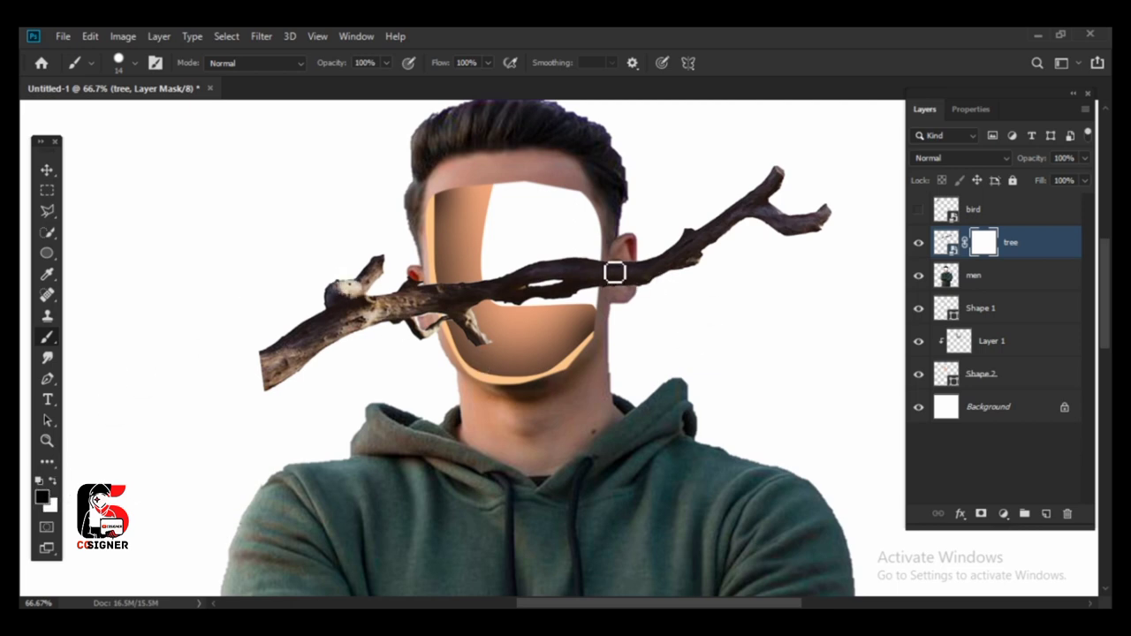
left_click_drag(614, 270, 611, 303)
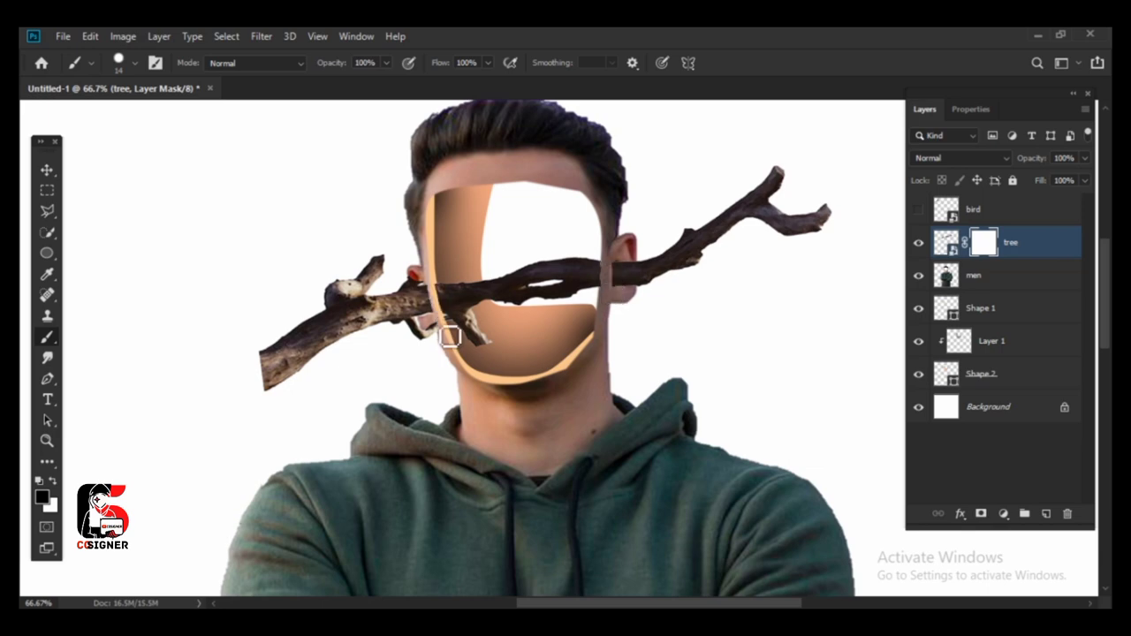
left_click_drag(419, 288, 433, 333)
scroll(447, 331, "up", 1)
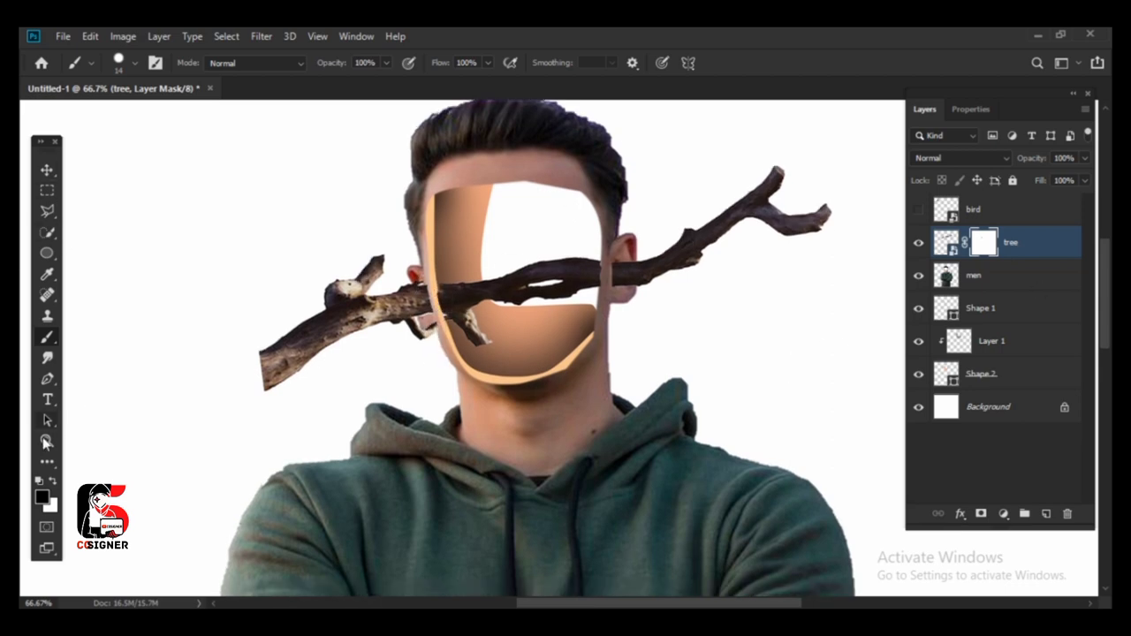
Step: Zoom out, make the bird layer visible, and move the bird beside the branch's left end
key("z")
left_click(485, 230, "alt")
left_click(486, 230, "alt")
left_click(485, 230, "alt")
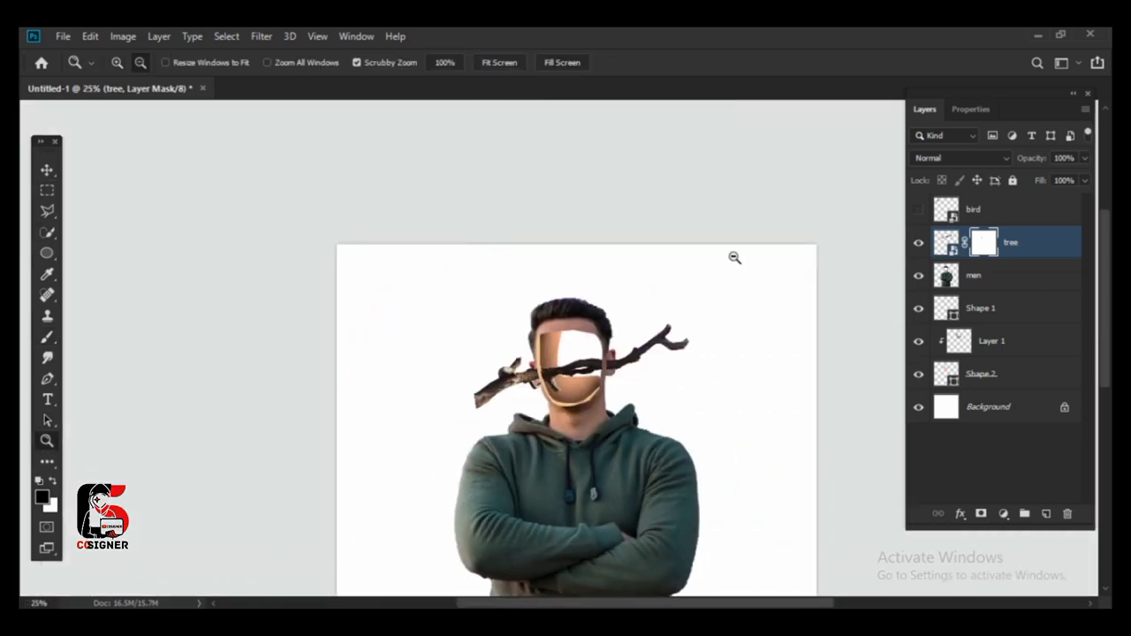
left_click_drag(1105, 269, 1103, 316)
scroll(1103, 316, "up", 1)
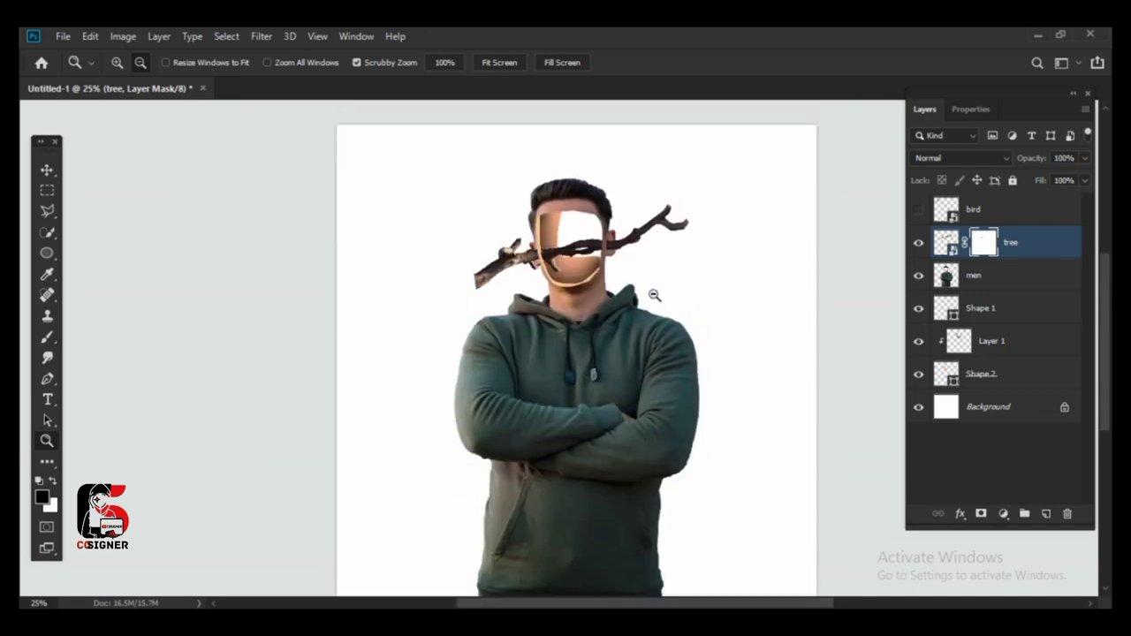
left_click(919, 209)
left_click(47, 170)
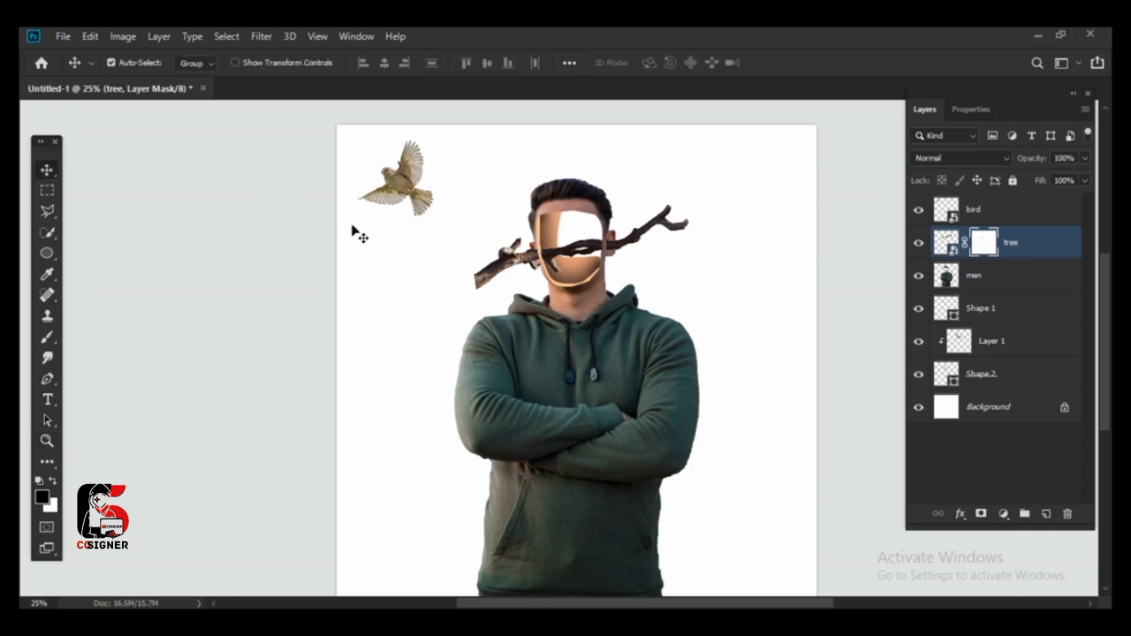
mouse_move(389, 189)
left_mouse_down()
mouse_move(456, 224)
mouse_move(477, 209)
left_mouse_up()
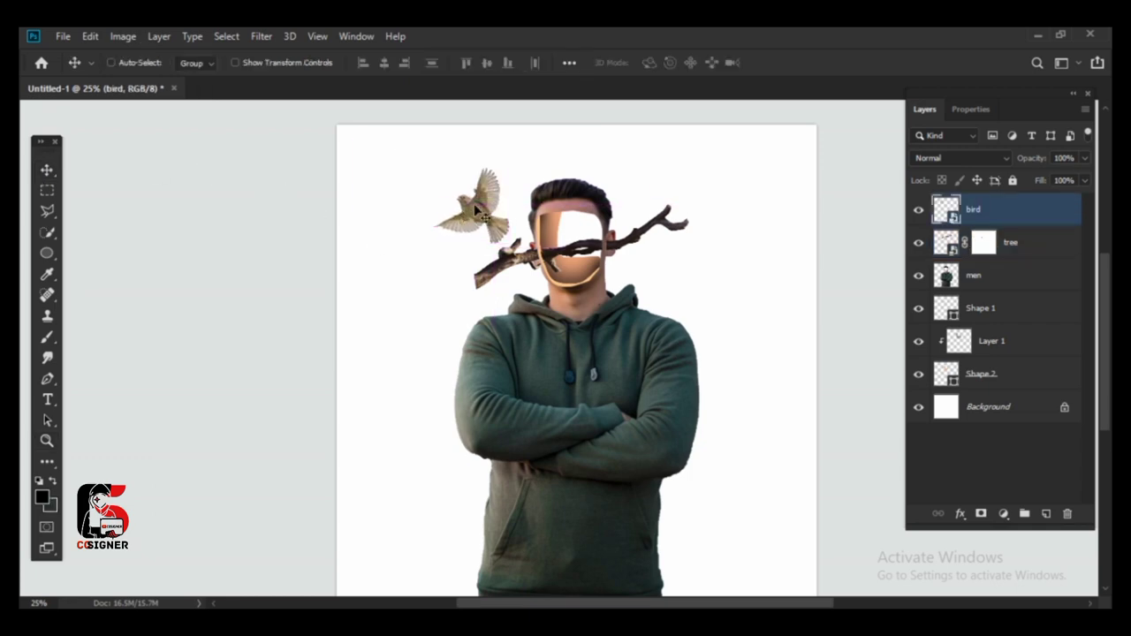
Step: Shrink the bird to 17.85% with Free Transform and commit it
key("ctrl+t")
left_click_drag(508, 243, 490, 212)
key("Return")
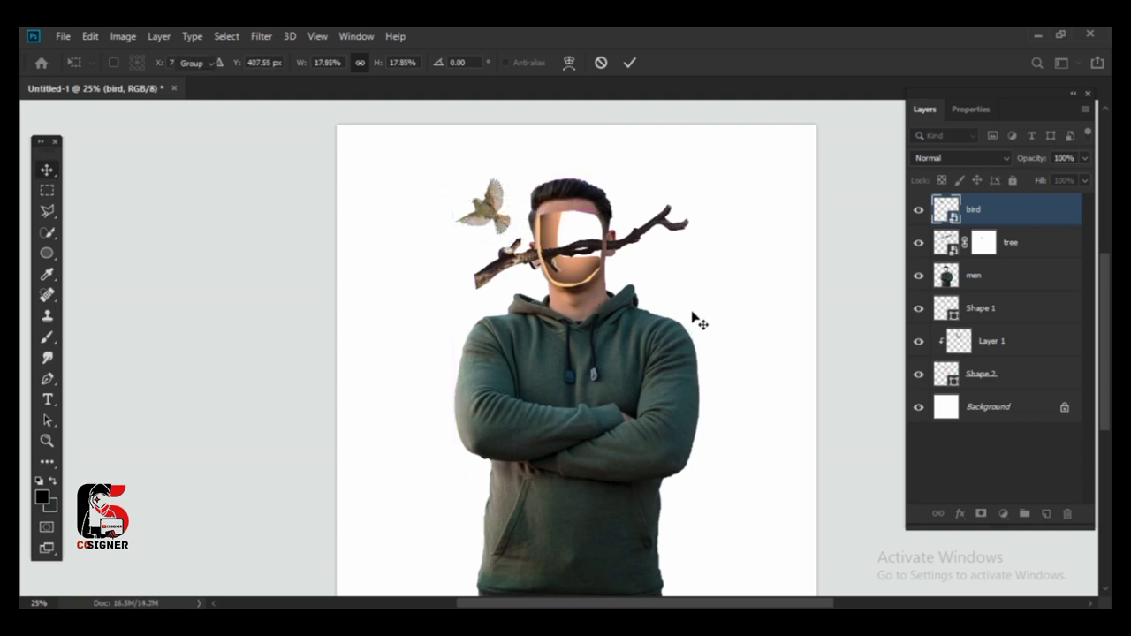
left_click(977, 405)
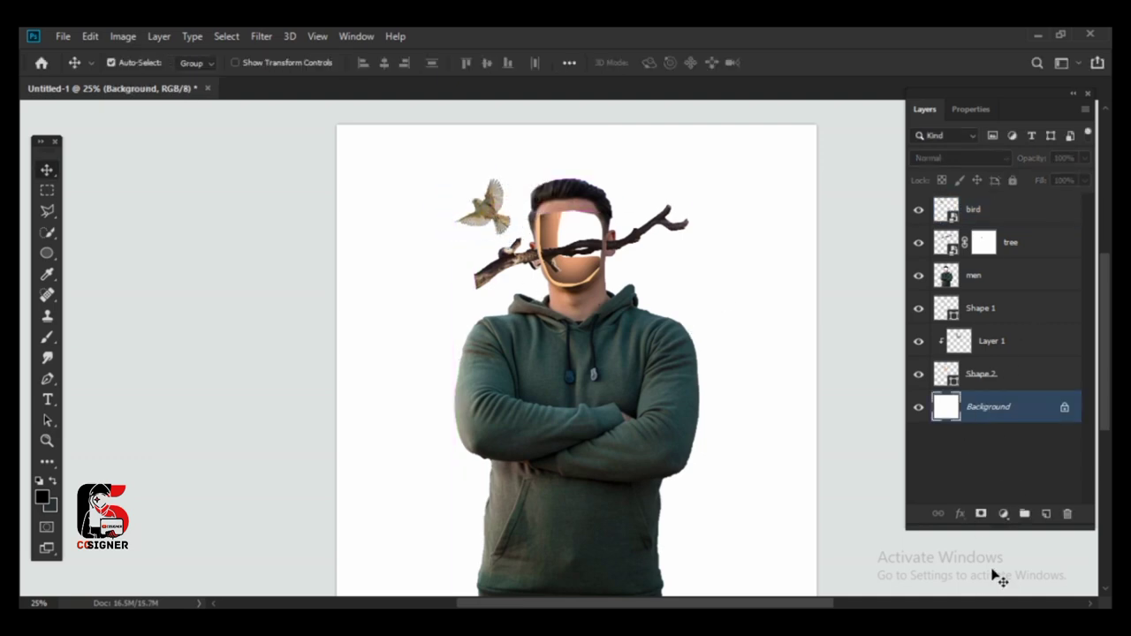
Step: Add a Solid Color fill layer in teal #71ccba above the Background layer
left_click(1003, 516)
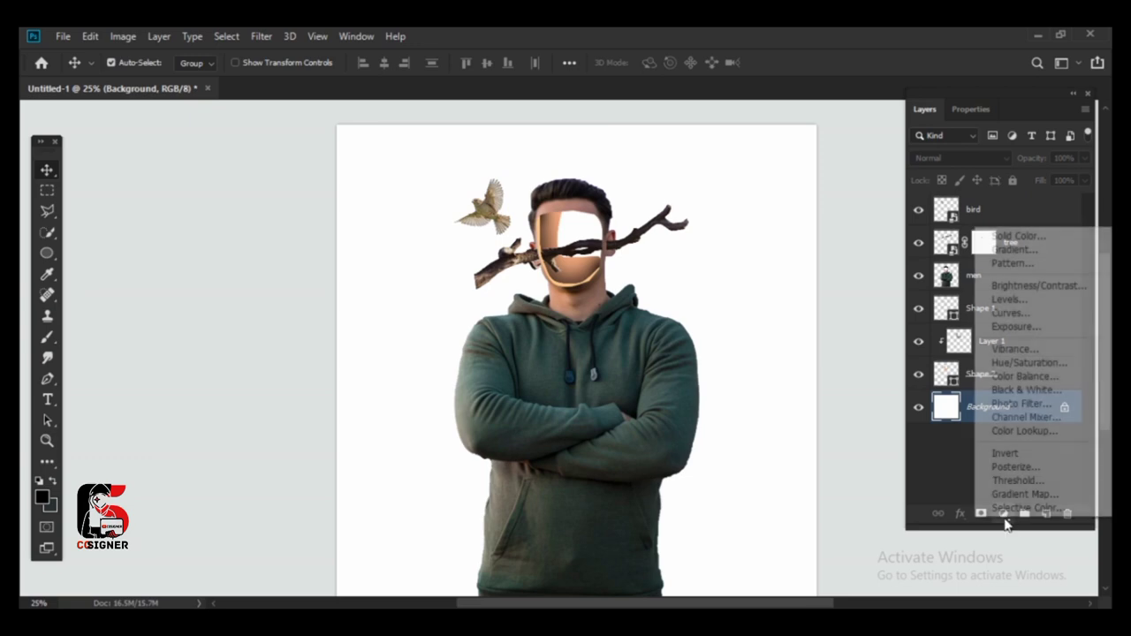
left_click(1052, 236)
left_click(894, 354)
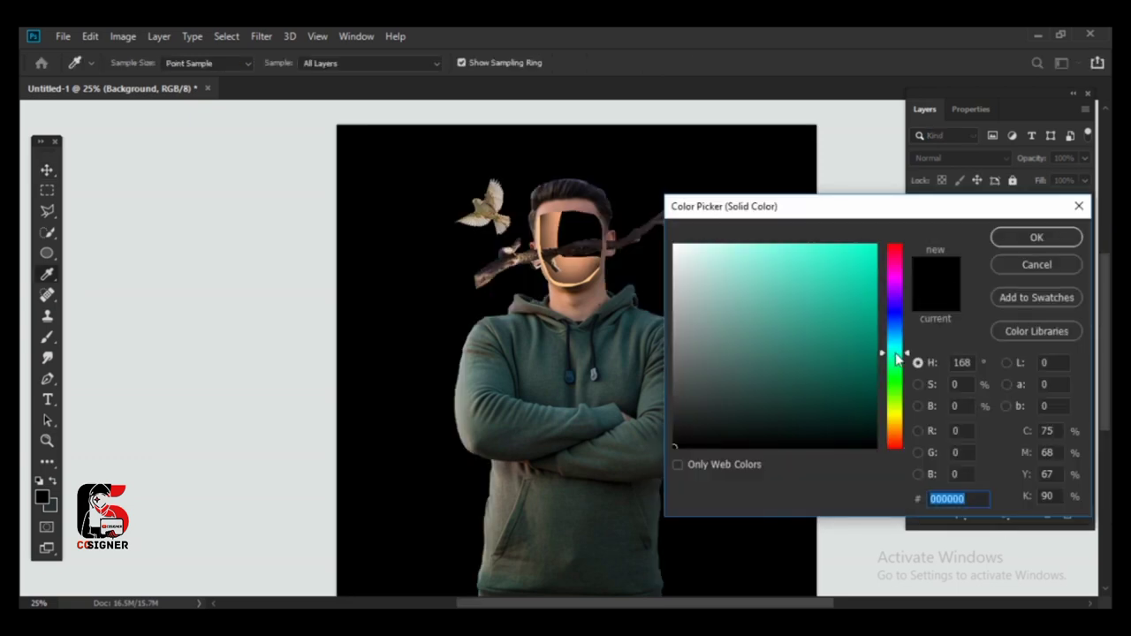
left_click(808, 340)
left_click(790, 363)
mouse_move(789, 364)
left_mouse_down()
mouse_move(795, 313)
mouse_move(846, 289)
mouse_move(851, 263)
mouse_move(826, 298)
mouse_move(783, 308)
mouse_move(752, 285)
mouse_move(764, 284)
left_mouse_up()
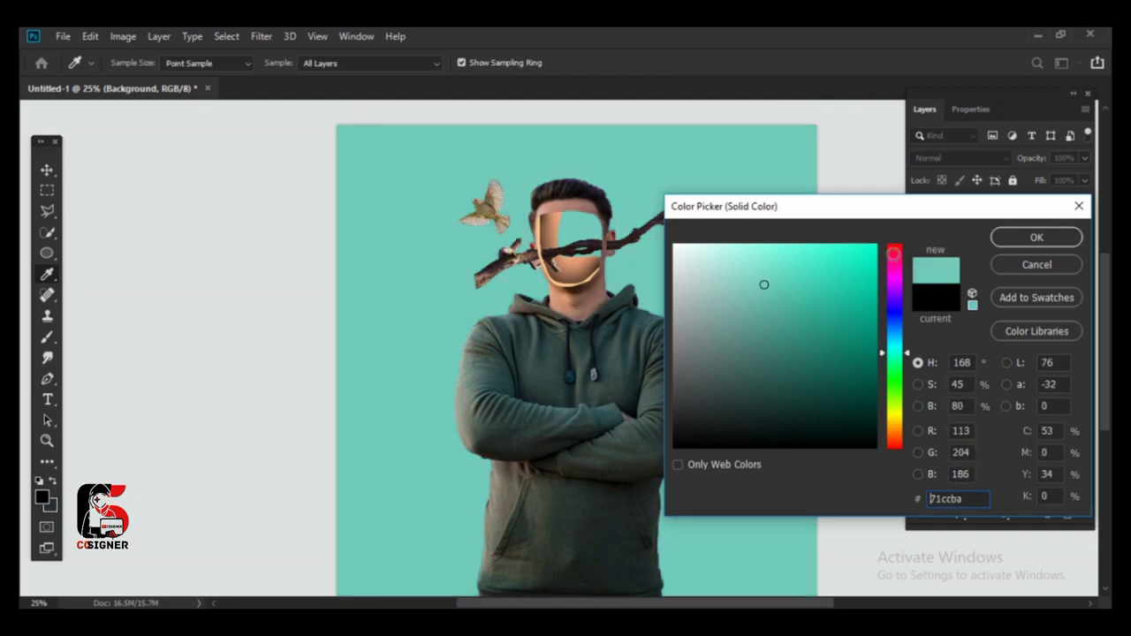
left_click(1035, 236)
left_click_drag(721, 597, 812, 579)
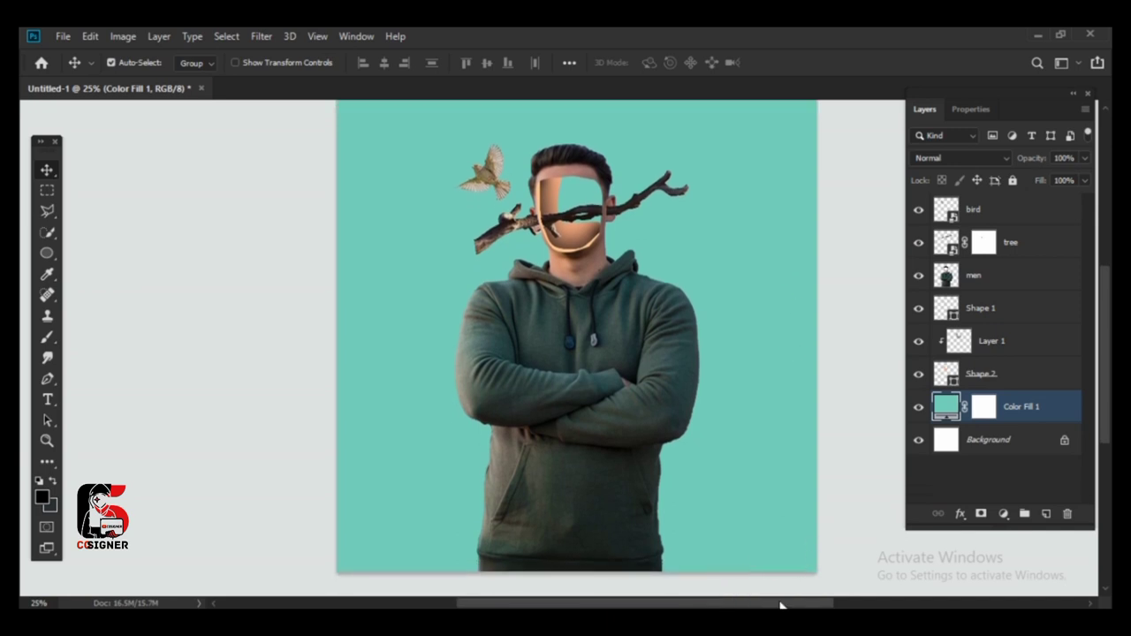
left_click_drag(780, 605, 824, 605)
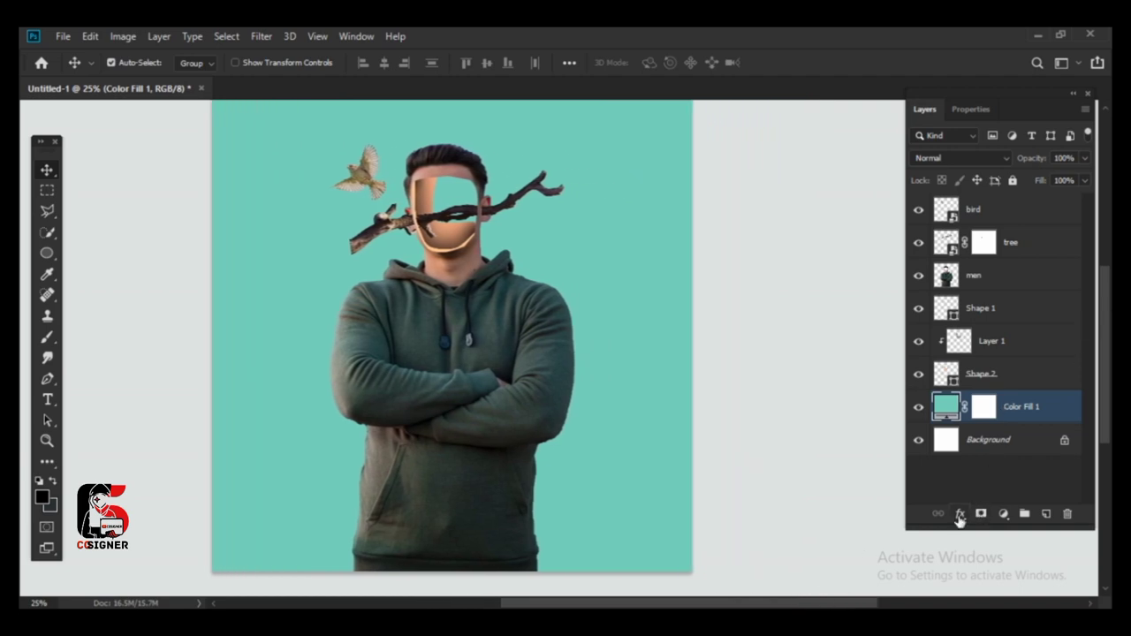
Step: Give Color Fill 1 an Inner Glow: opacity 23%, noise 99%, choke 50%, size 21 px
left_click(960, 516)
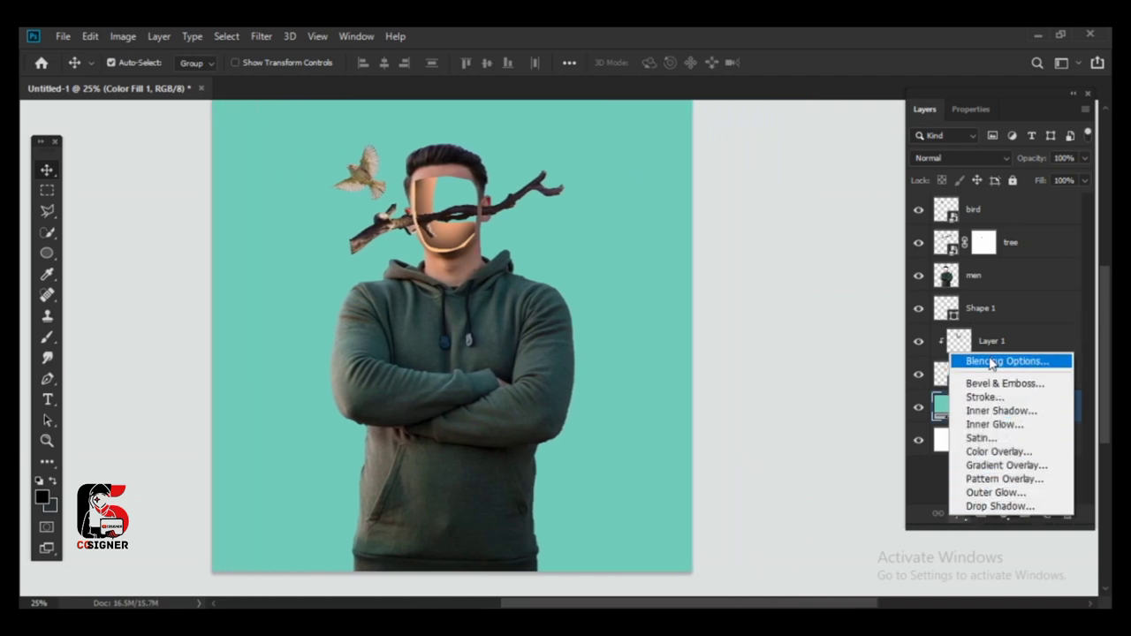
left_click(712, 436)
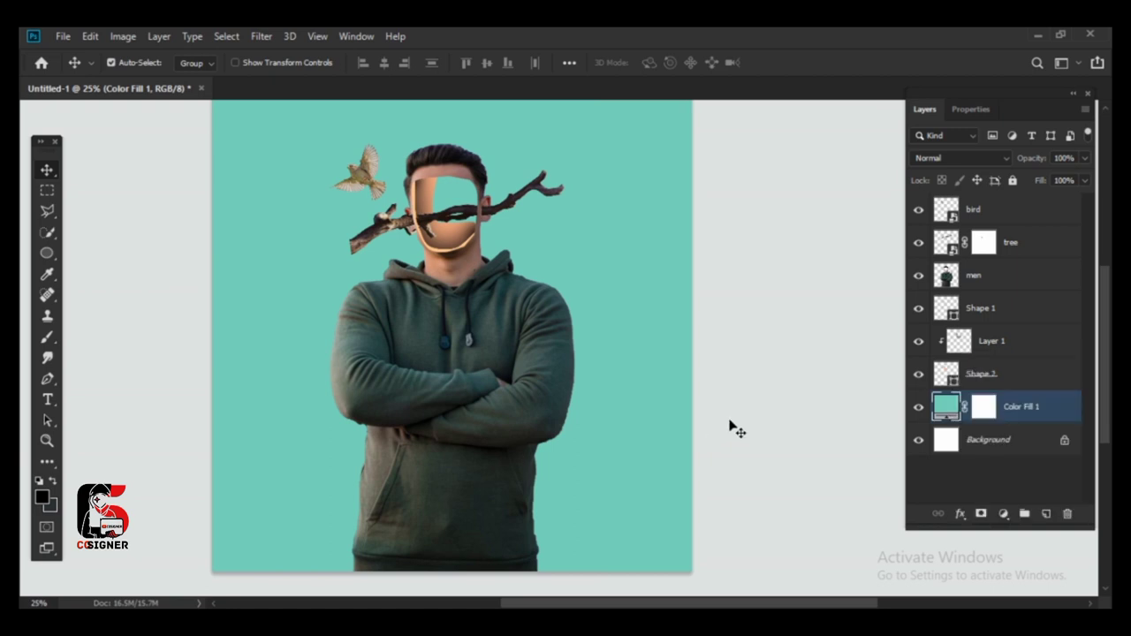
scroll(658, 366, "up", 1)
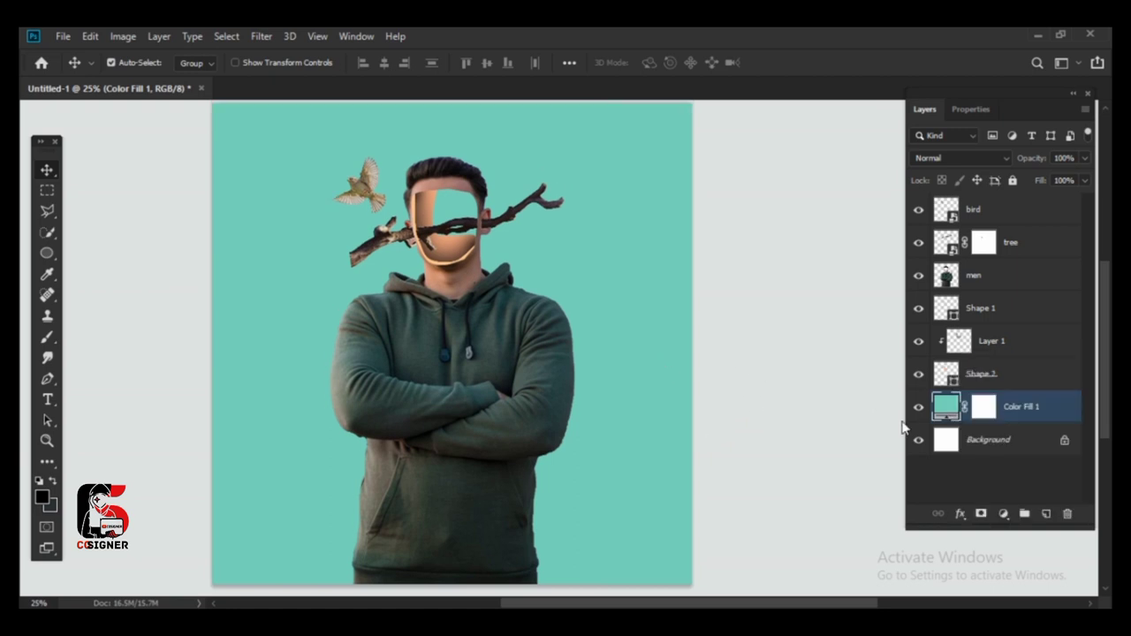
left_click(962, 517)
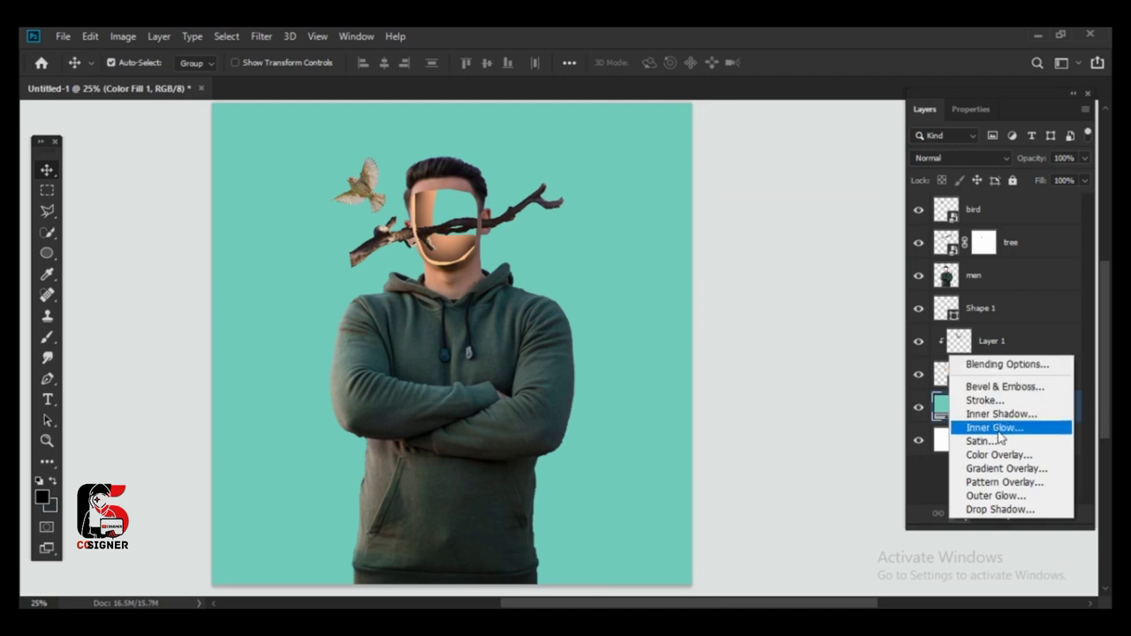
key("Escape")
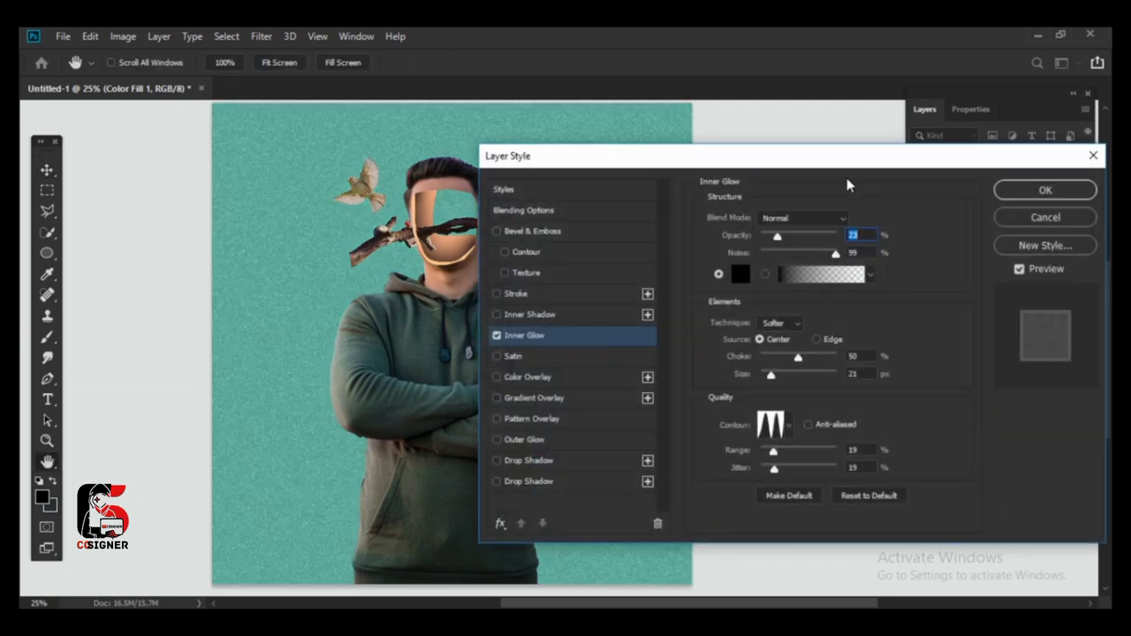
left_click_drag(836, 166, 628, 182)
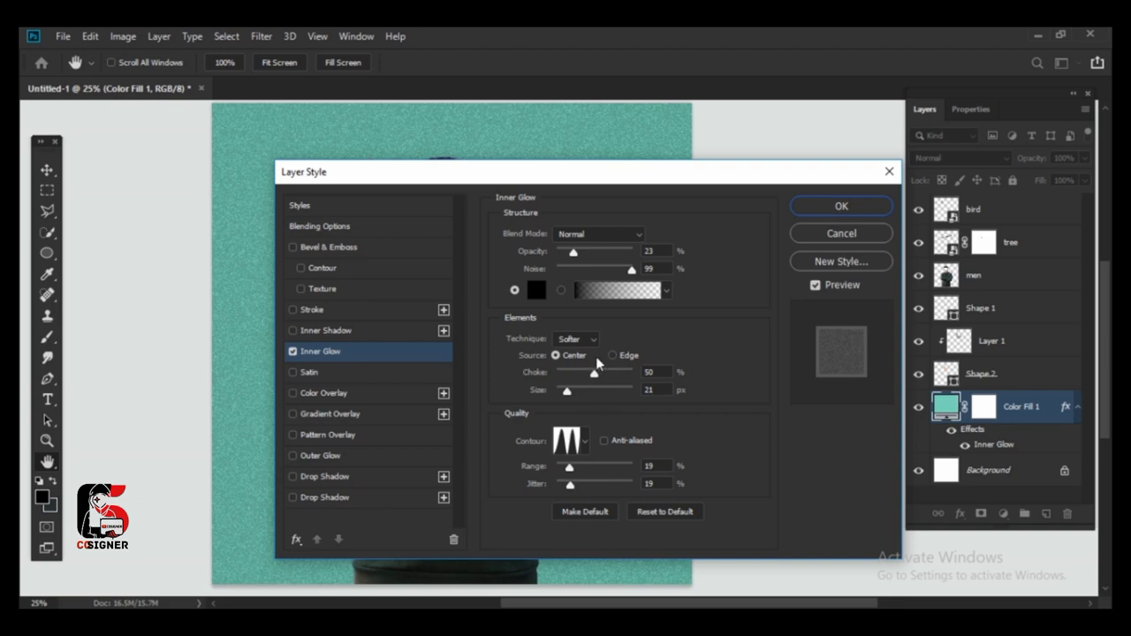
left_click(857, 209)
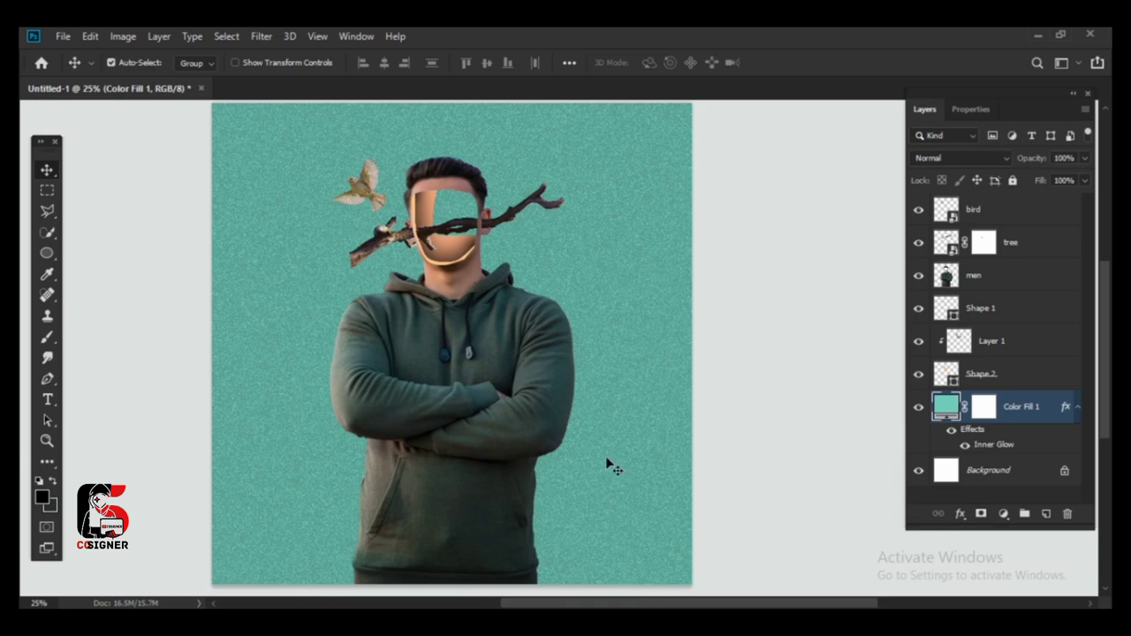
scroll(606, 461, "up", 1)
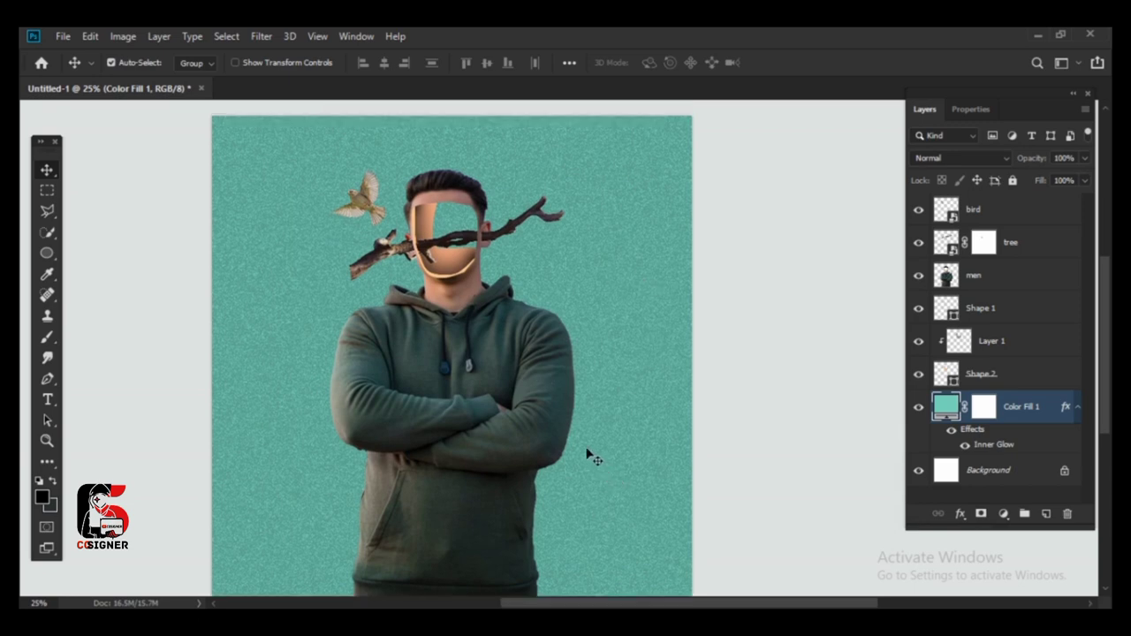
Step: Change the Color Fill 1 colour to a lighter teal
double_click(946, 405)
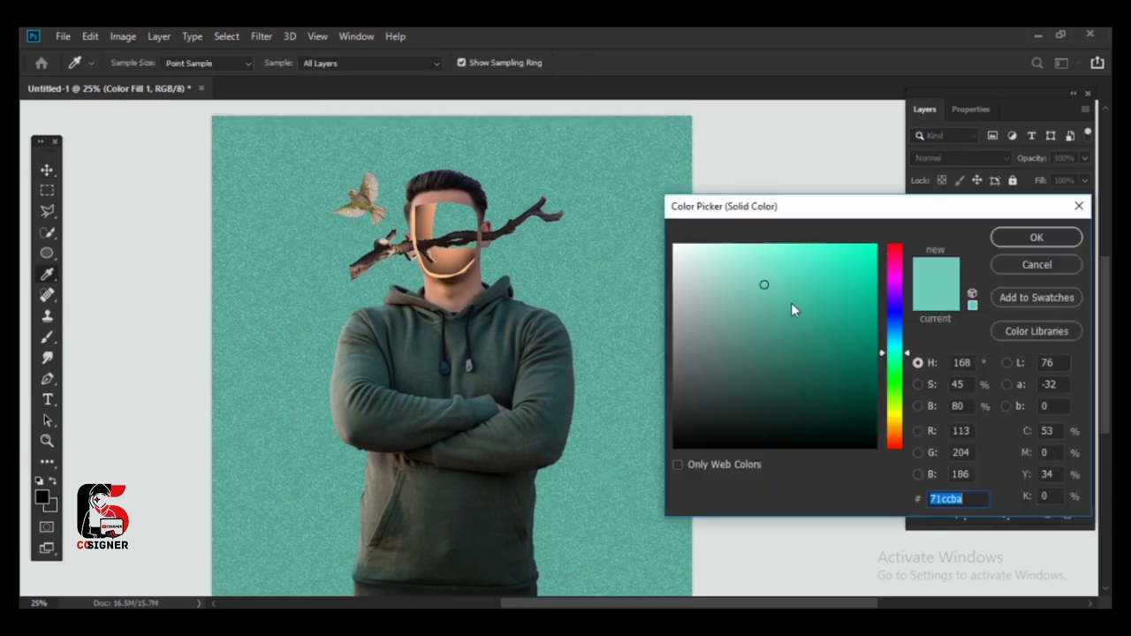
left_click(721, 318)
left_click_drag(734, 330, 761, 256)
left_click(1044, 238)
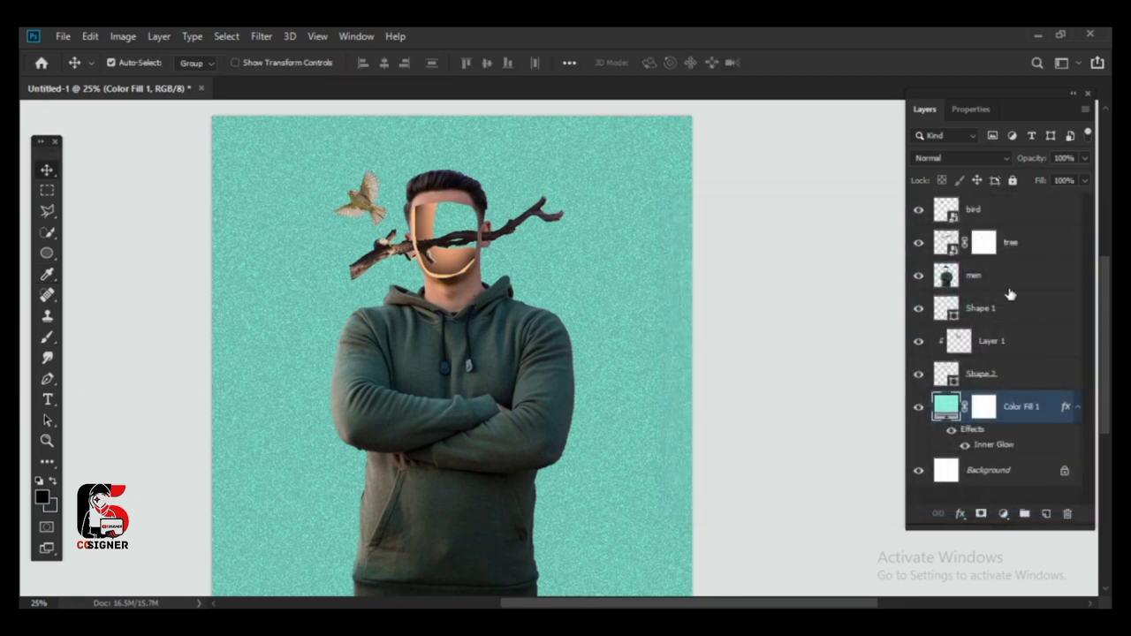
Step: Collapse the Layers panel to icons and dock it at the right edge
left_click(1074, 95)
left_click_drag(669, 602, 611, 594)
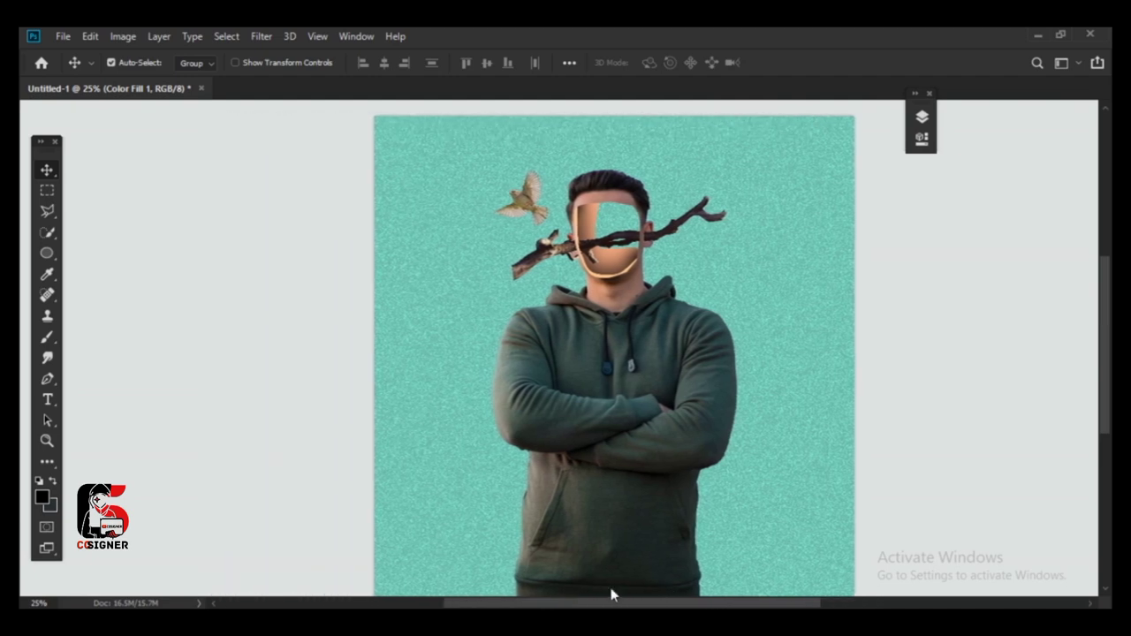
left_click_drag(925, 96, 1100, 131)
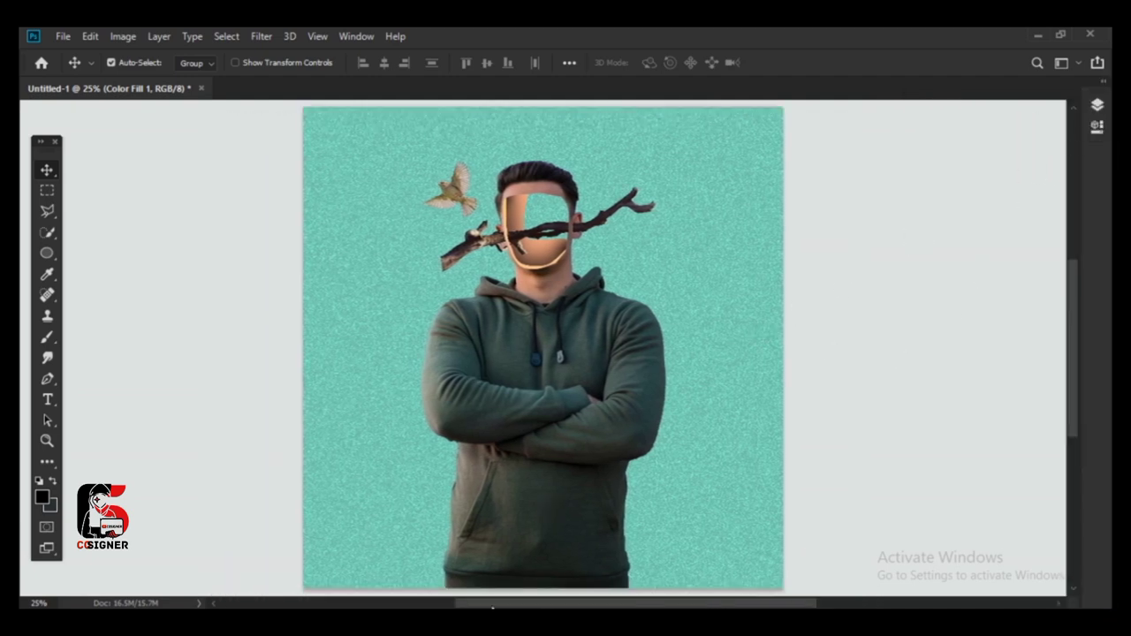
left_click_drag(517, 606, 512, 605)
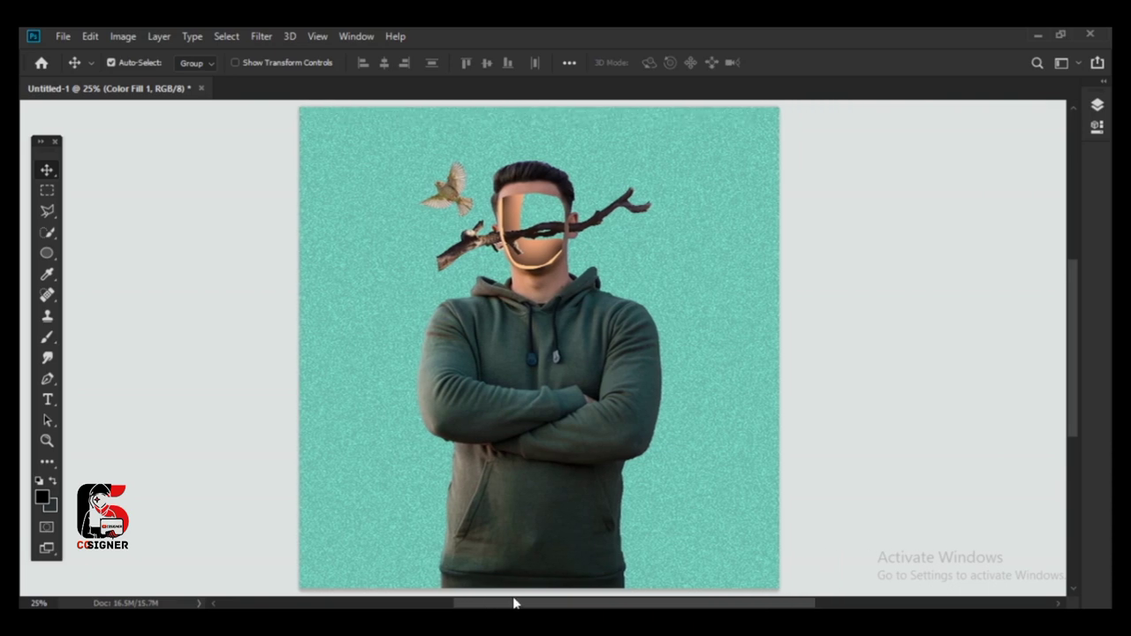